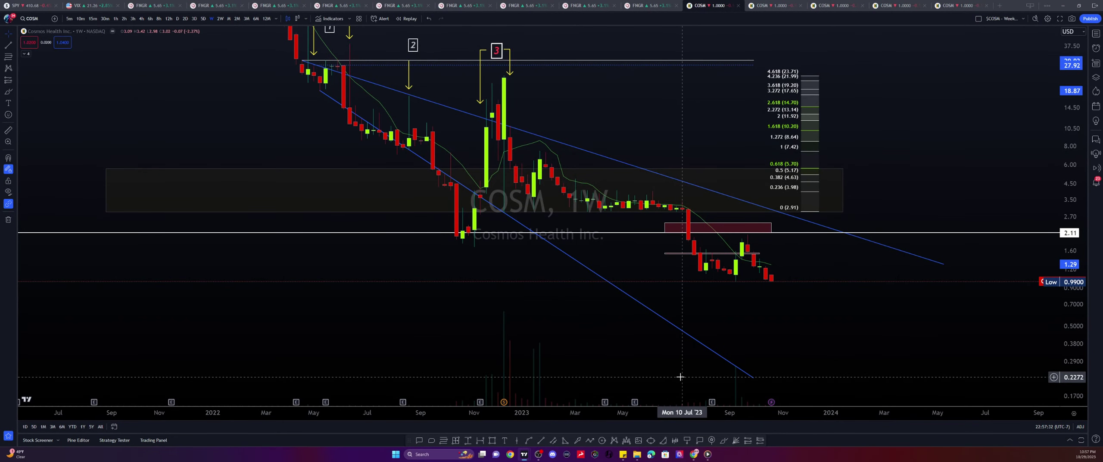
Extend the lower end of the upper descending trendline on the weekly COSM chart to about 0.95 in June 2024
drag(504, 269, 494, 286)
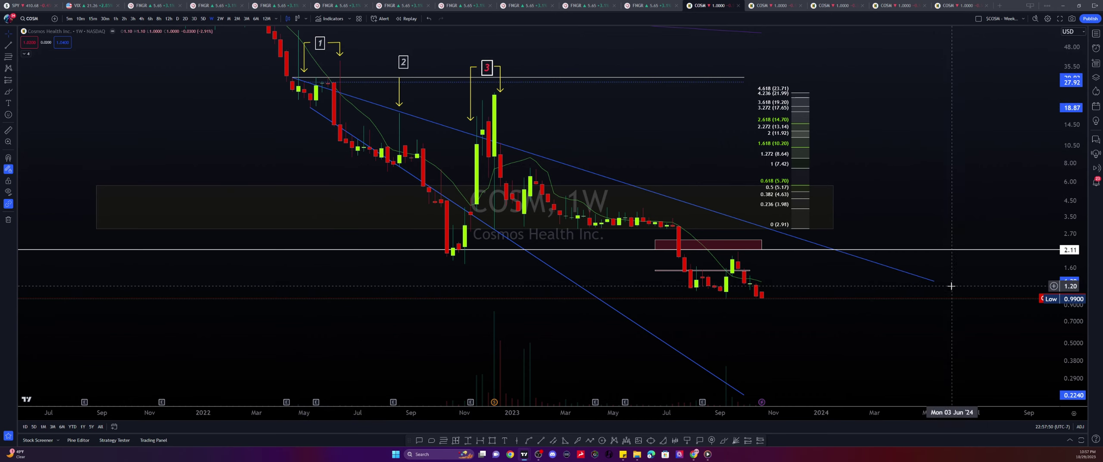
drag(937, 283, 933, 289)
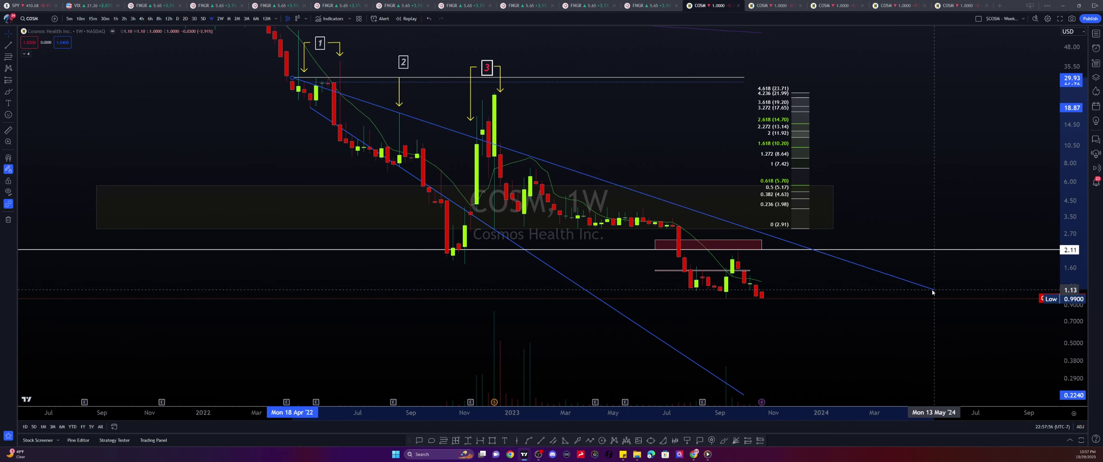
drag(936, 292, 957, 302)
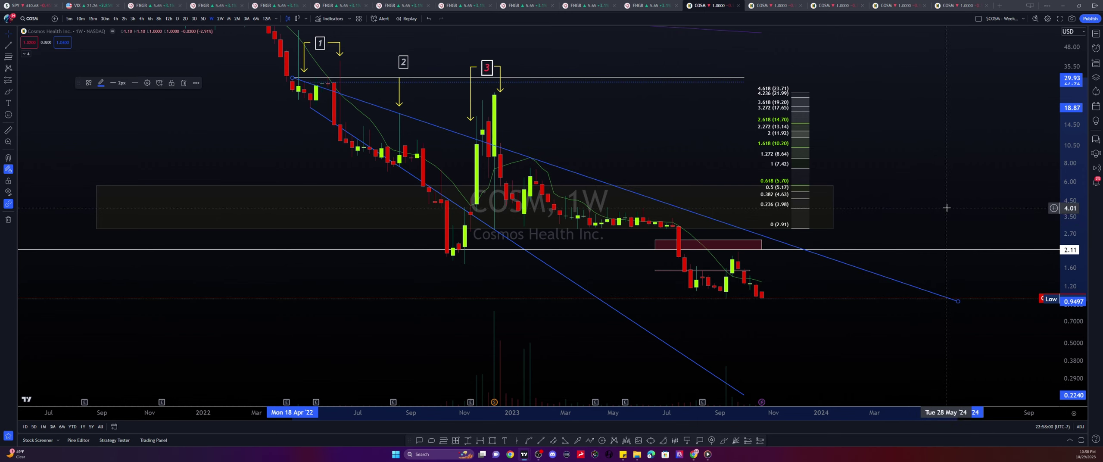
click(953, 308)
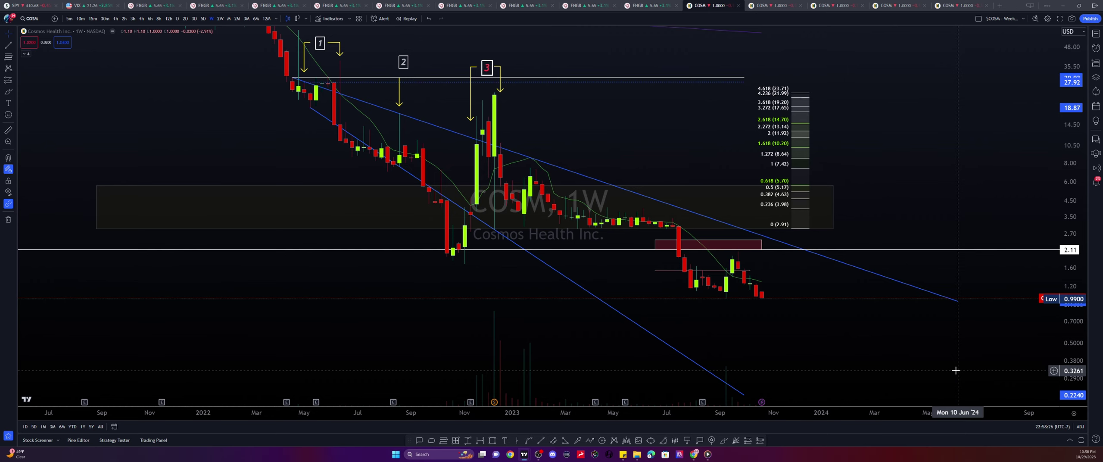
Examine the latest weekly candles and the September 2023 low relative to the descending trendline
drag(1069, 353, 258, 267)
scroll(369, 295, up, 3)
drag(756, 256, 859, 170)
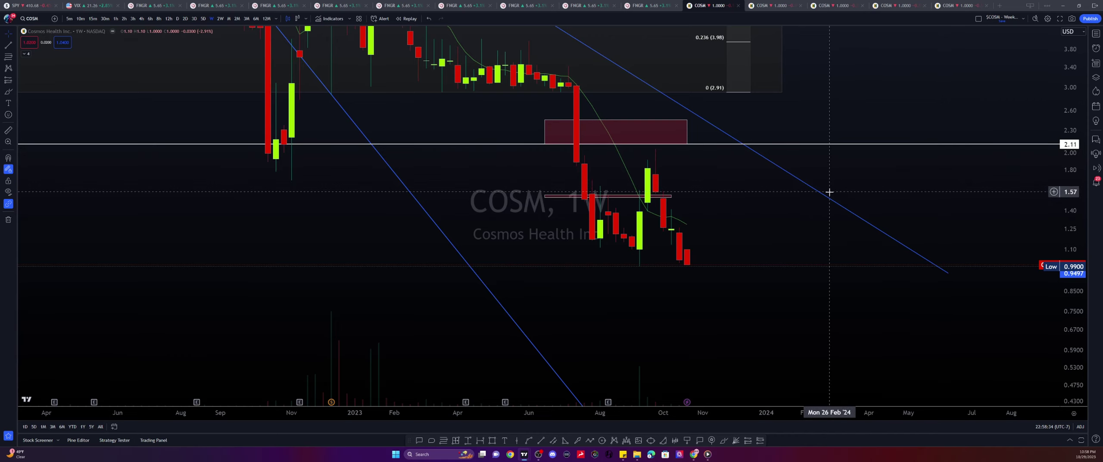
drag(1069, 335, 1070, 280)
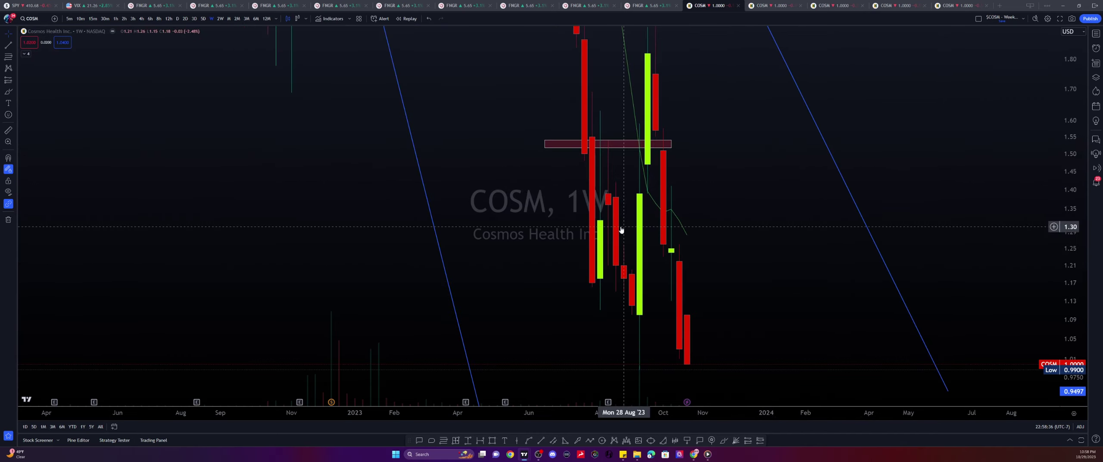
scroll(610, 226, up, 5)
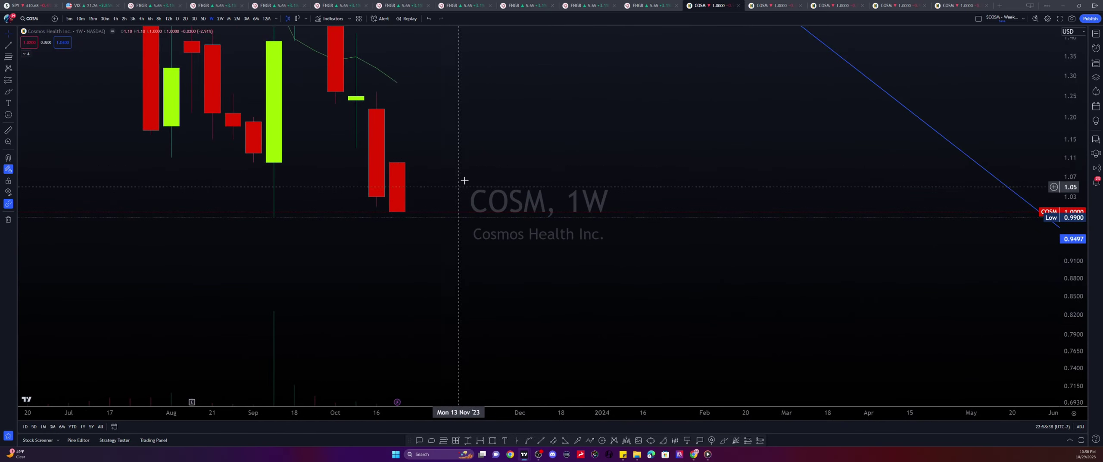
scroll(482, 194, left, 3)
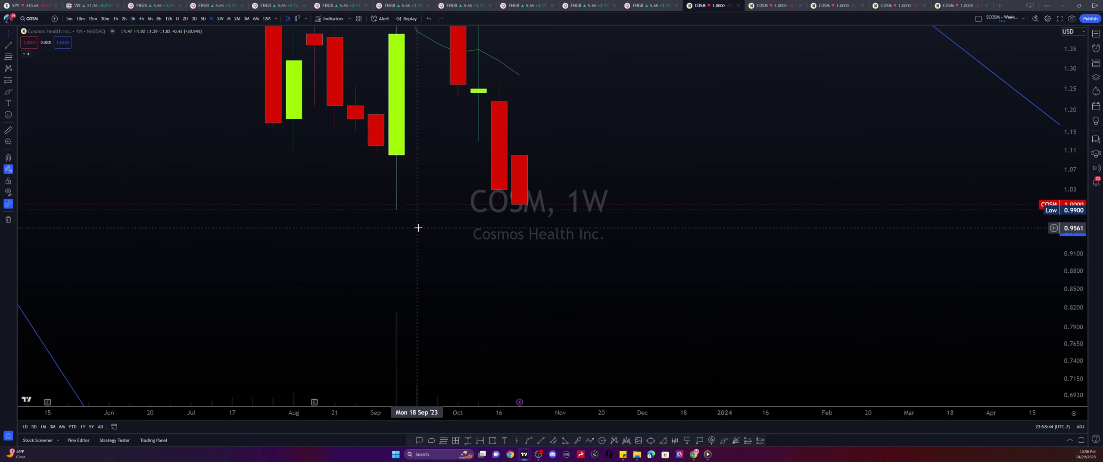
Examine the COSM 2-day chart and the buy signals and recent candles on the 8-hour chart
click(774, 6)
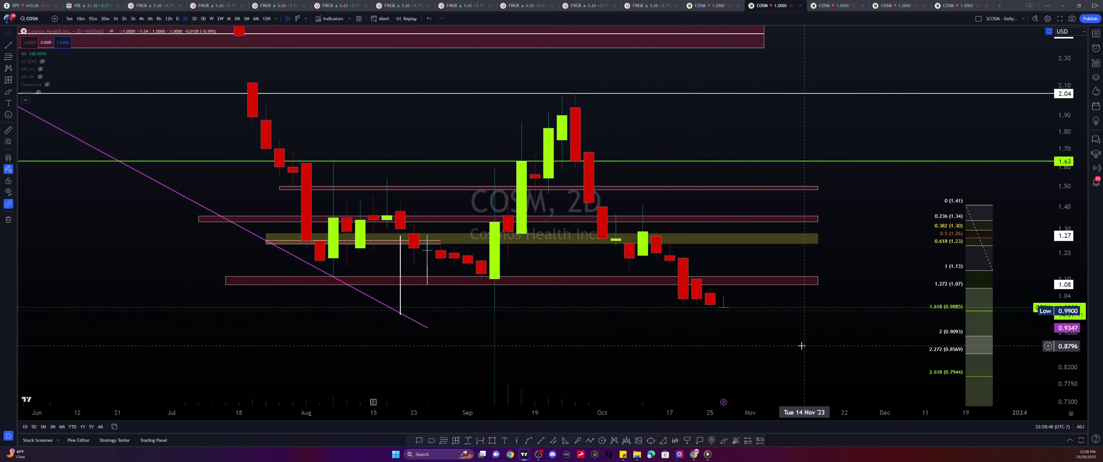
click(836, 6)
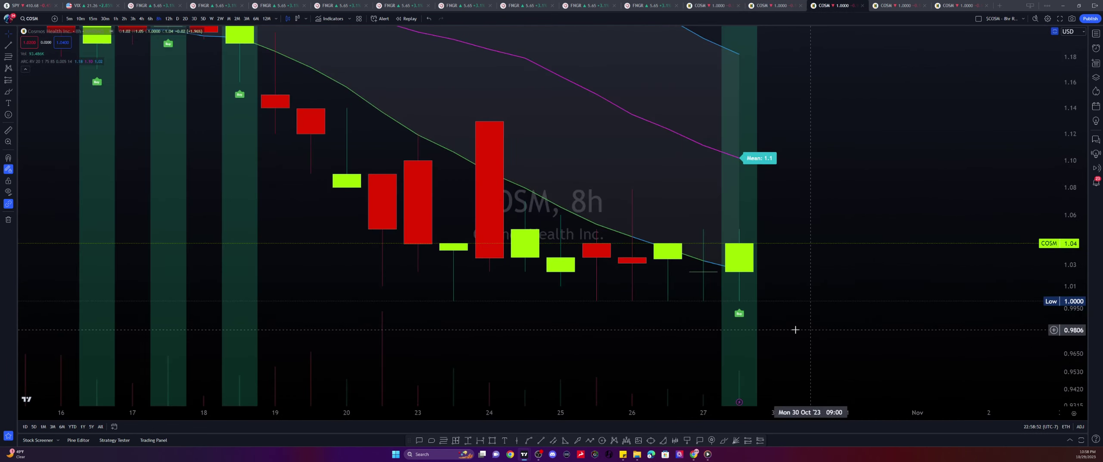
scroll(795, 327, down, 3)
scroll(796, 327, down, 2)
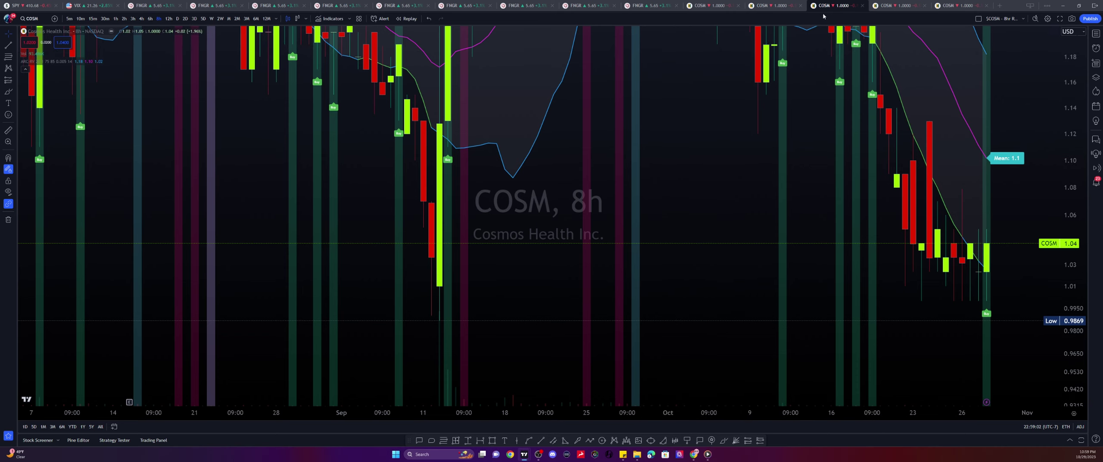
scroll(676, 225, up, 3)
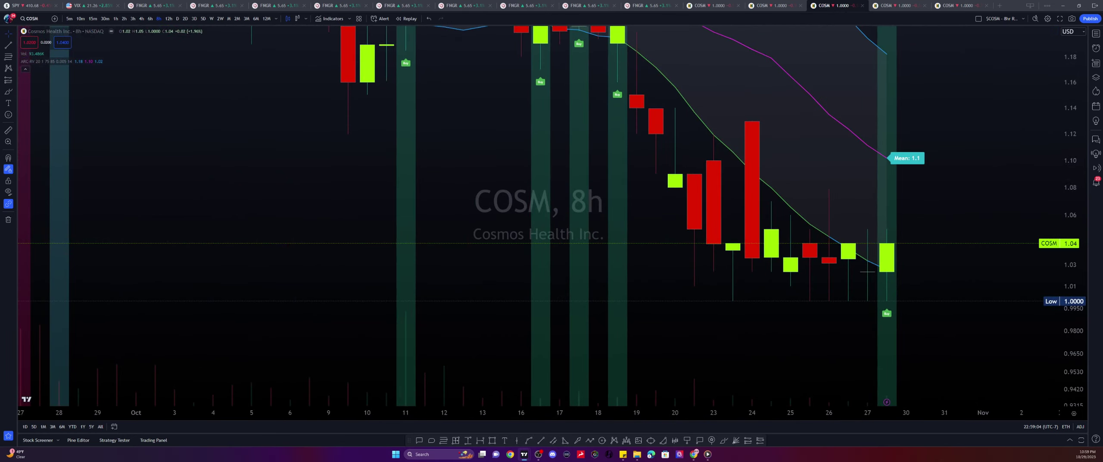
scroll(483, 202, up, 5)
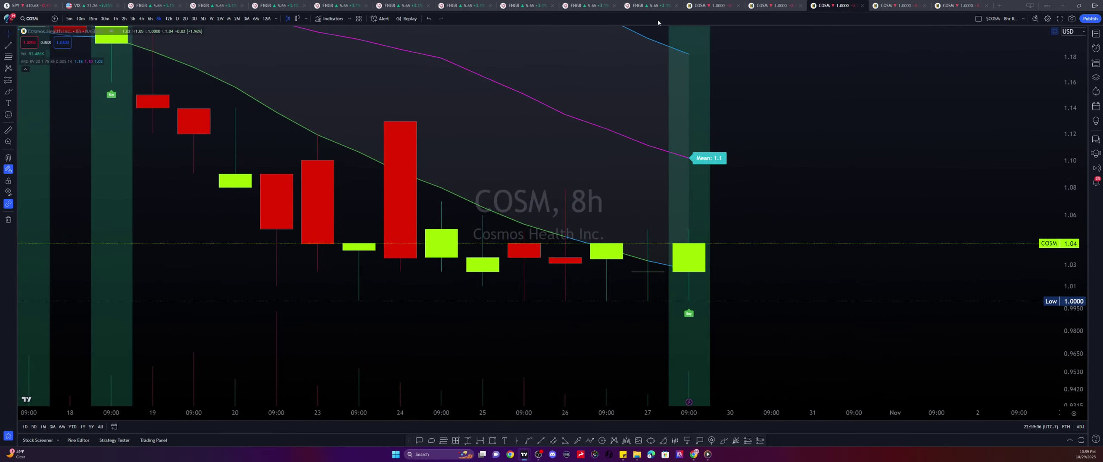
Return to the weekly COSM chart and inspect price between the recent low, the red zones and the two trendlines
click(714, 6)
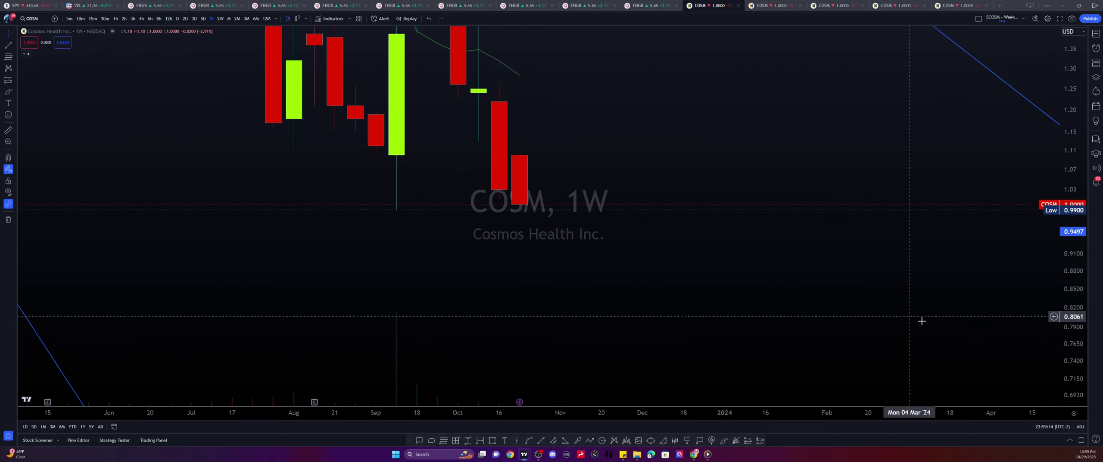
drag(1075, 196, 1075, 304)
drag(722, 307, 809, 334)
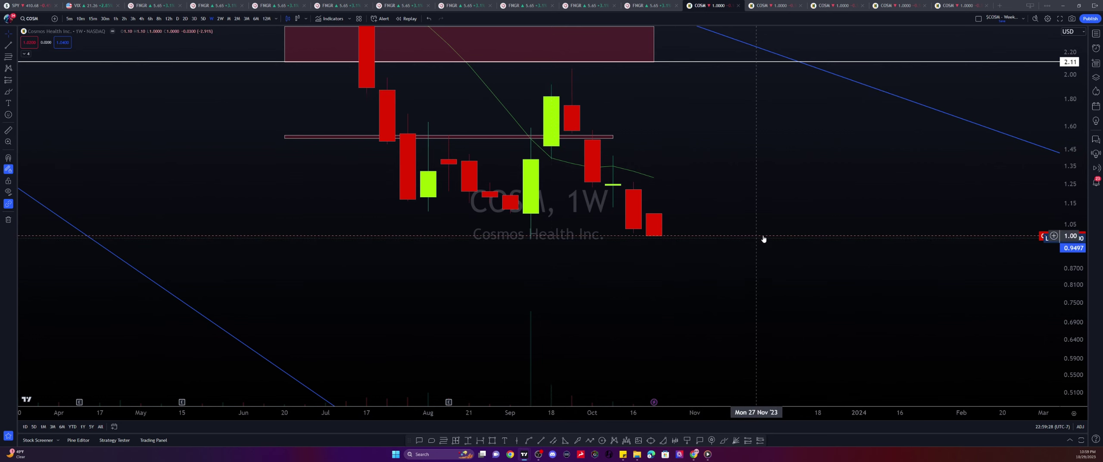
drag(758, 242, 714, 308)
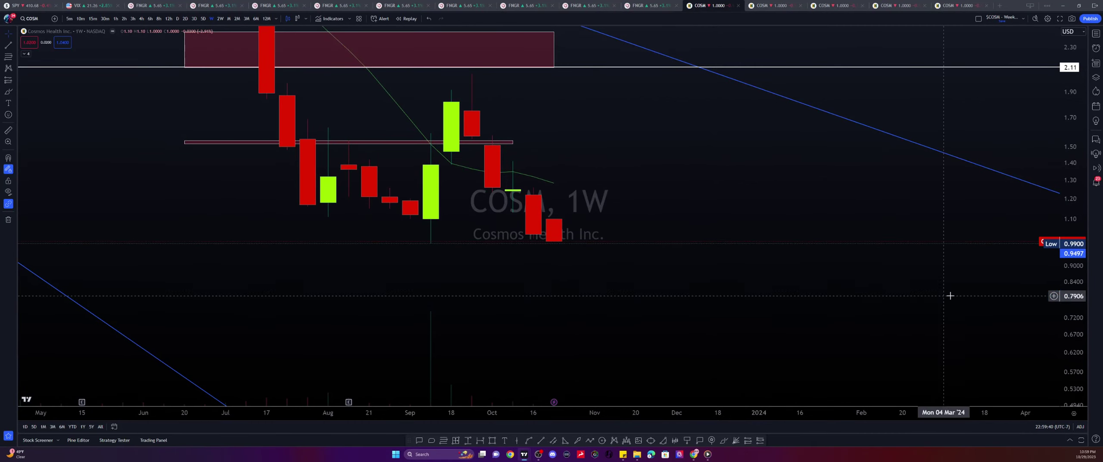
drag(1076, 259, 1082, 126)
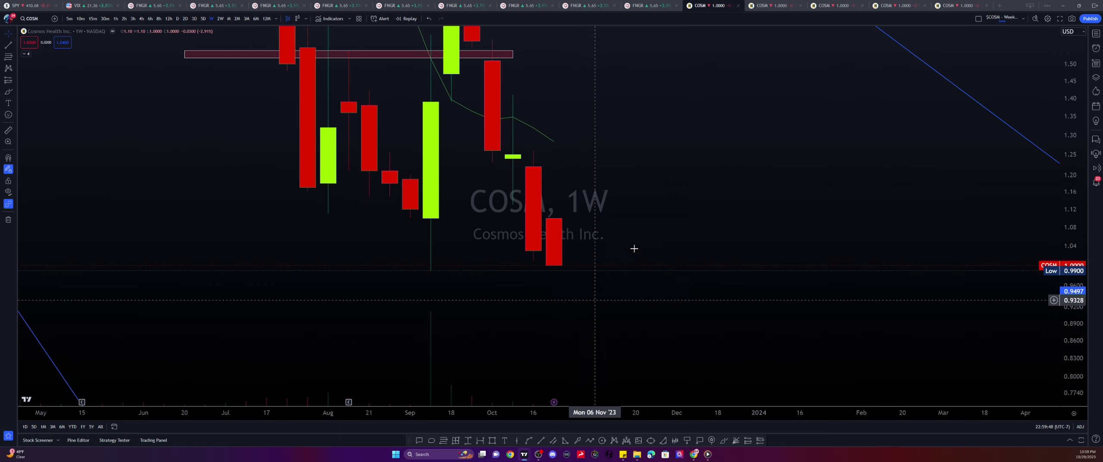
scroll(669, 214, down, 3)
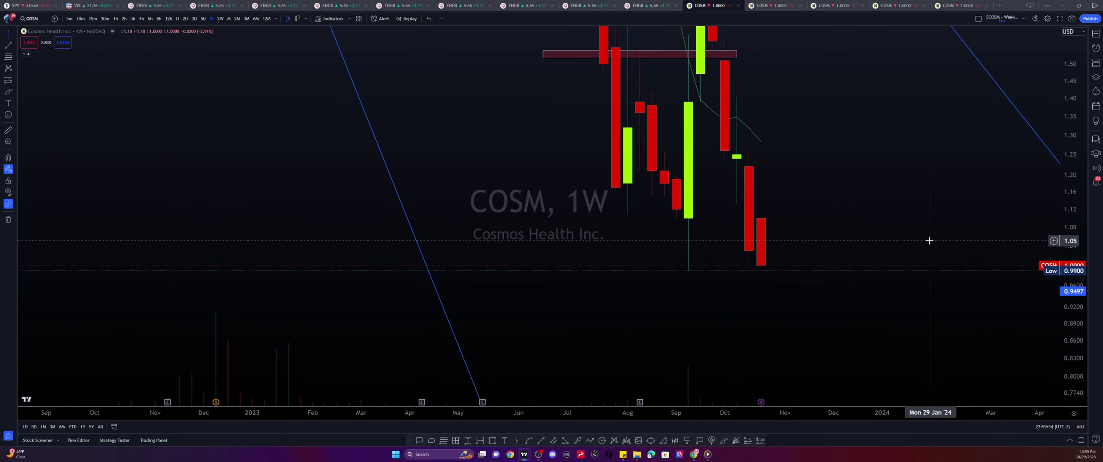
scroll(1073, 187, down, 3)
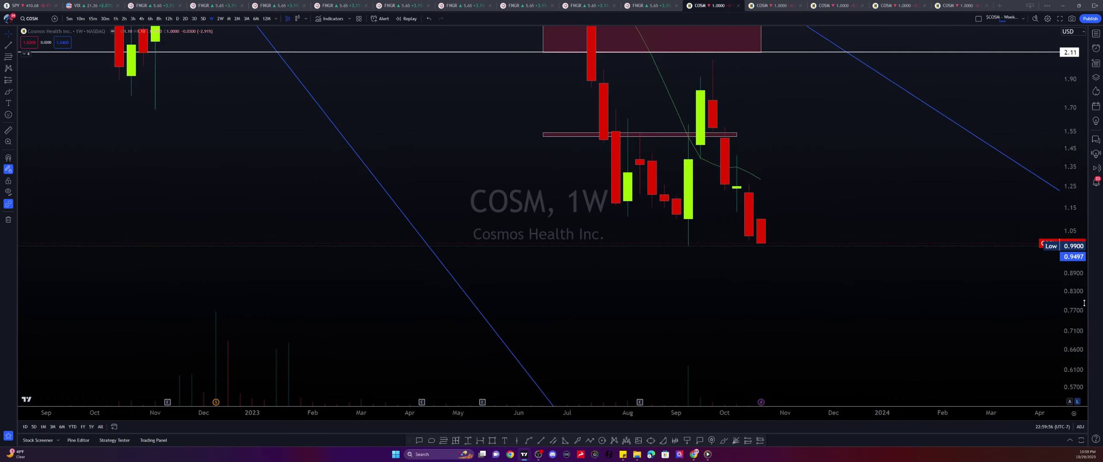
Inspect the Fibonacci extension levels below the recent candles on the 2-day COSM chart
click(775, 6)
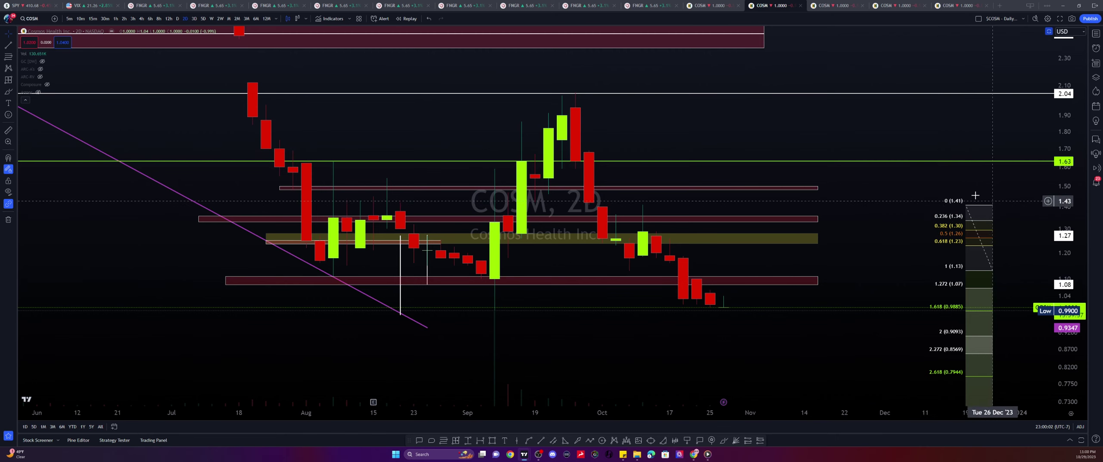
drag(919, 206, 798, 160)
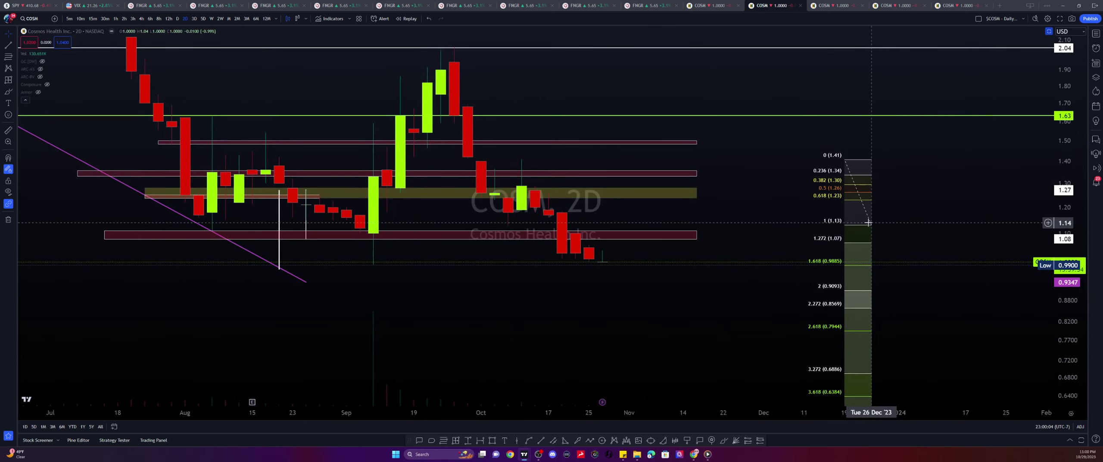
click(870, 226)
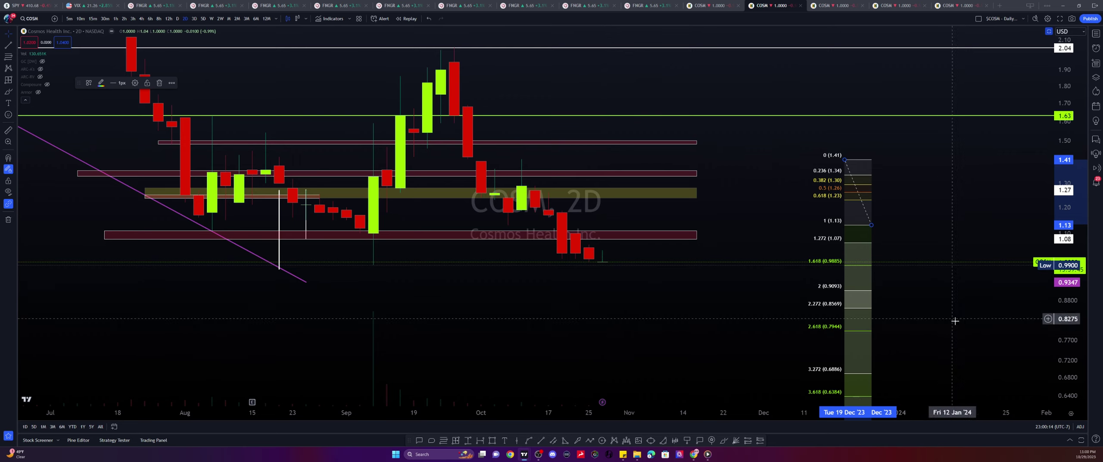
drag(1064, 323, 1089, 82)
drag(943, 244, 911, 166)
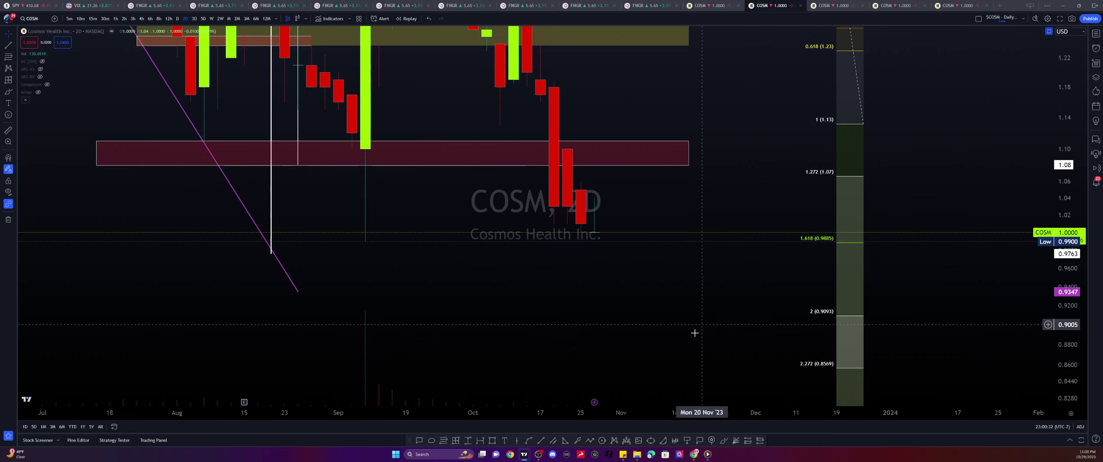
Extend the red zone between 1.08 and 1.11 forward in time to 28 Dec 2023
scroll(690, 341, up, 1)
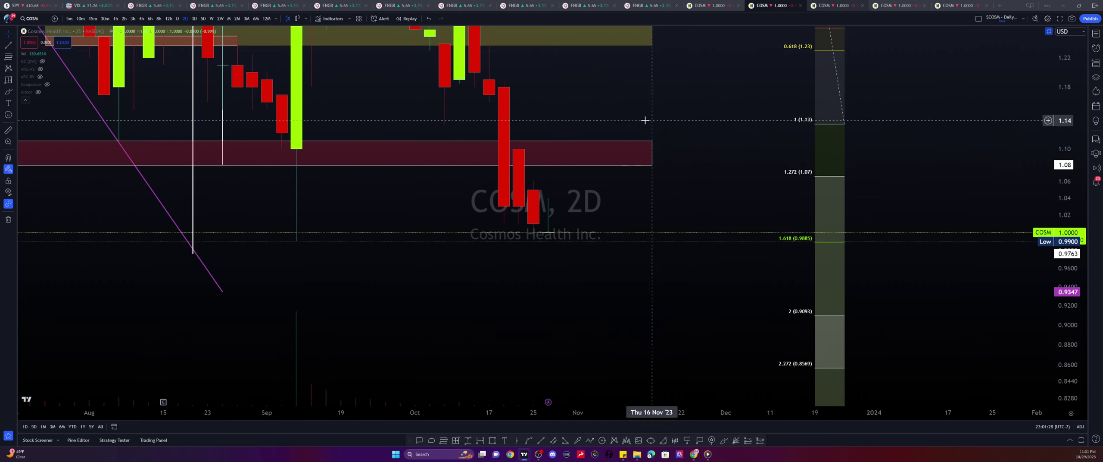
click(653, 154)
drag(653, 154, 859, 154)
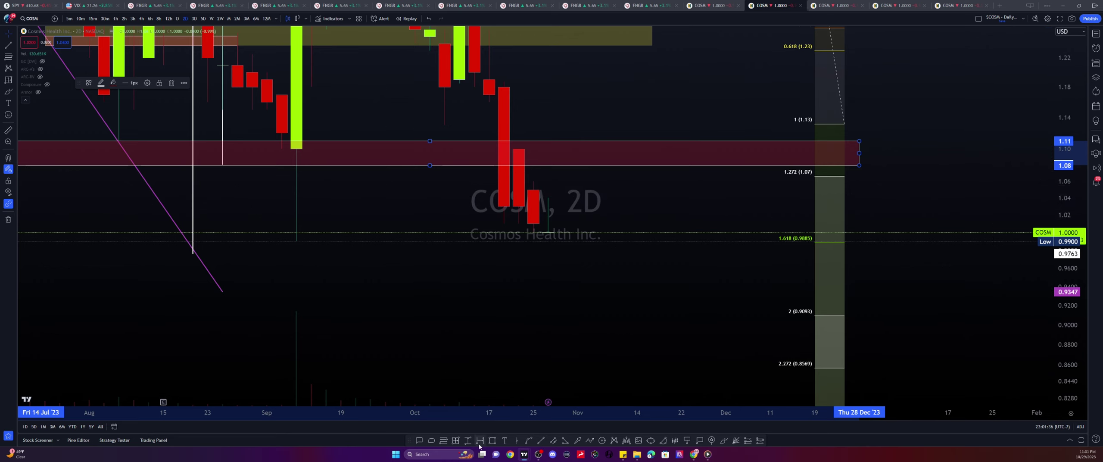
Draw a rectangle zone from about 1.04 to 1.06, spanning 17 Oct 2023 to 18 Mar 2024
click(492, 441)
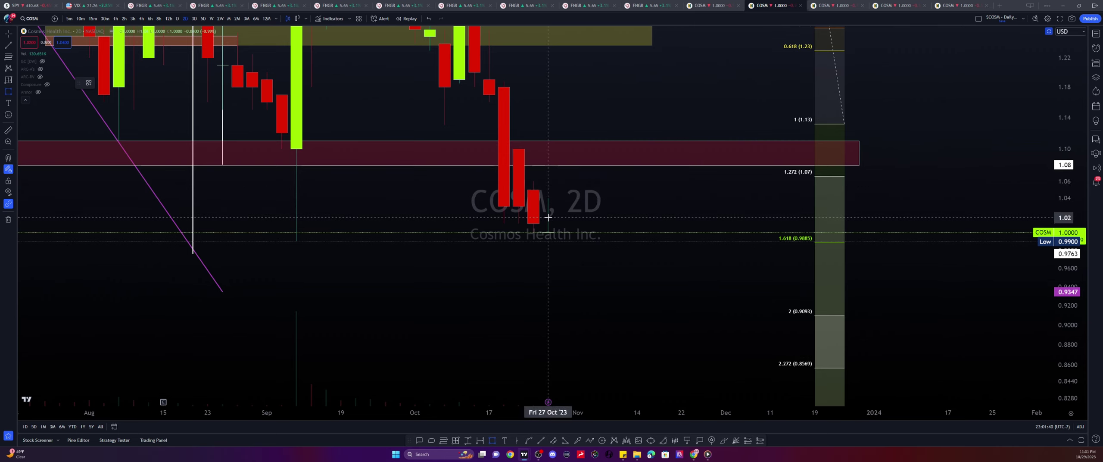
drag(548, 215, 202, 171)
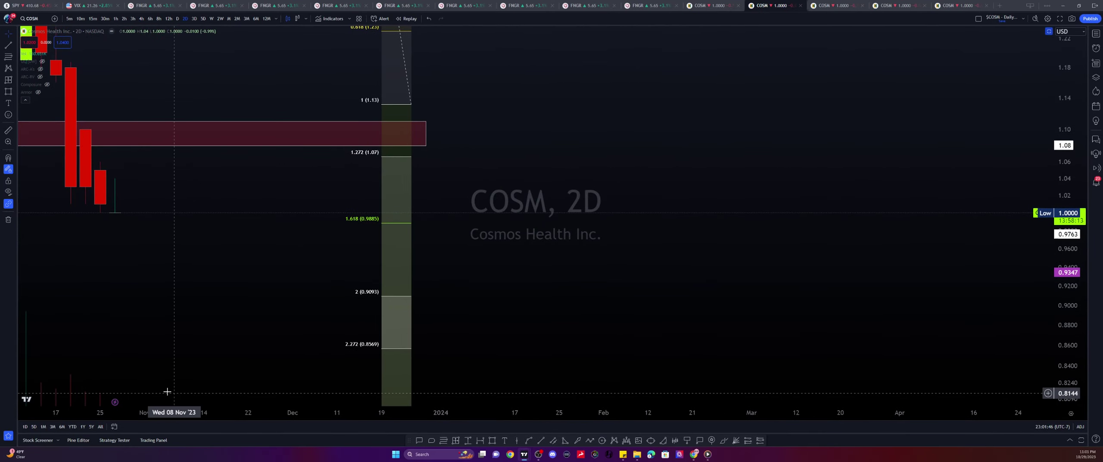
click(494, 441)
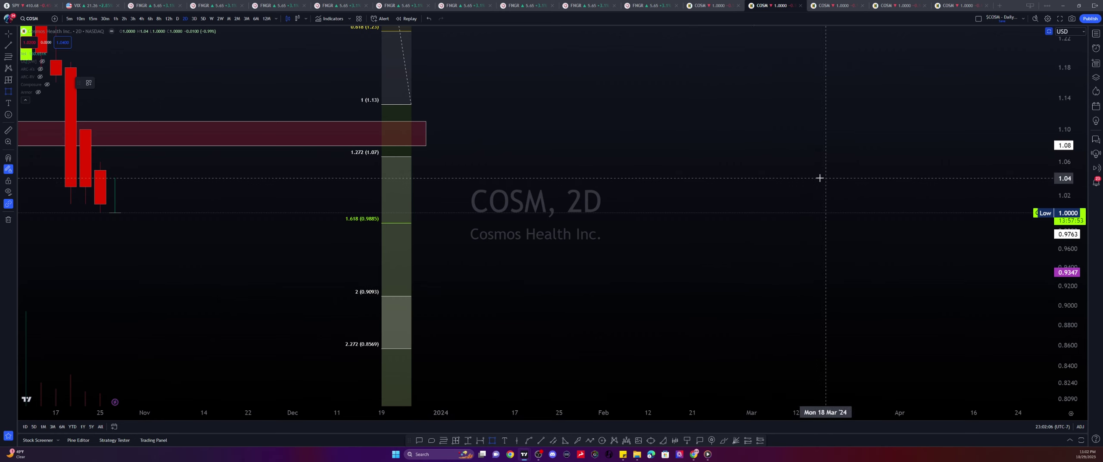
mouse_move(820, 178)
mouse_down()
mouse_move(399, 180)
mouse_move(48, 162)
mouse_up()
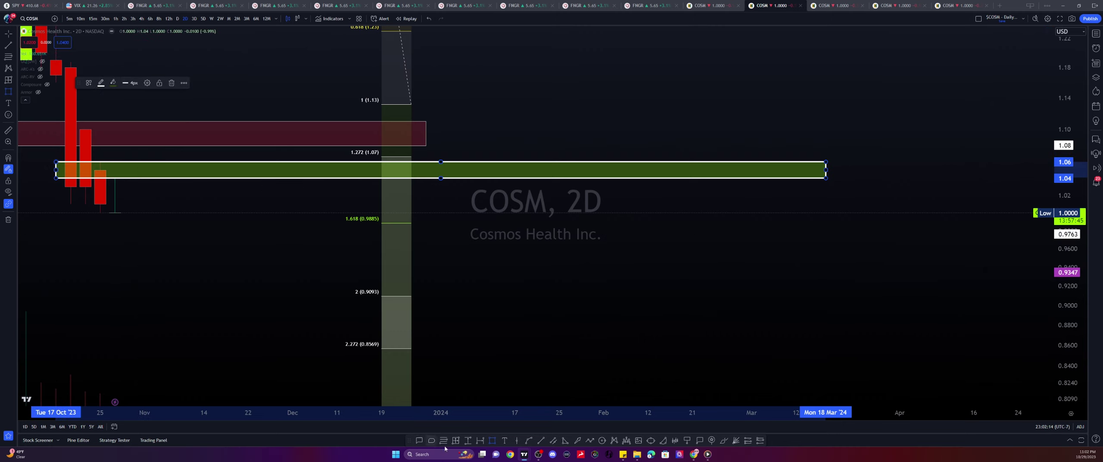
Draw a horizontal trend line at about 1.05 through the middle of the green zone, across its full width
click(540, 440)
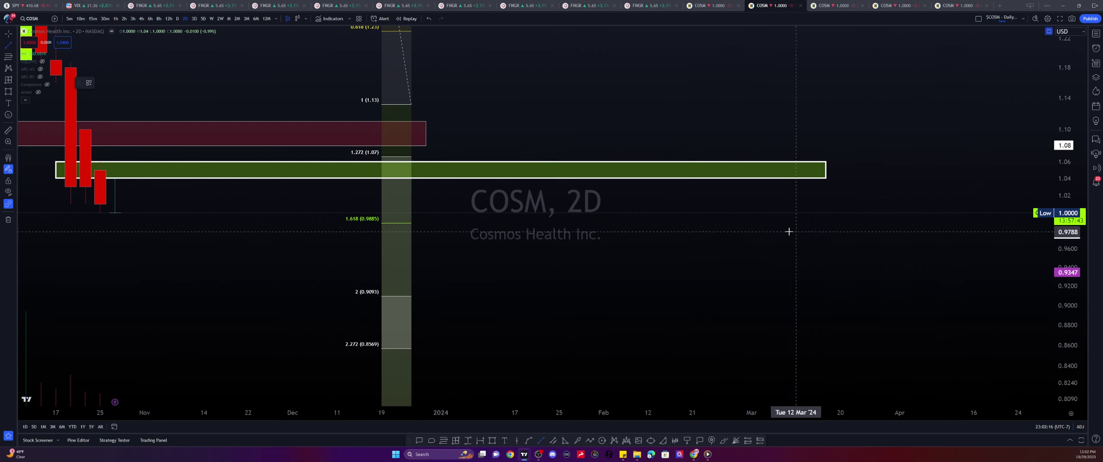
click(825, 169)
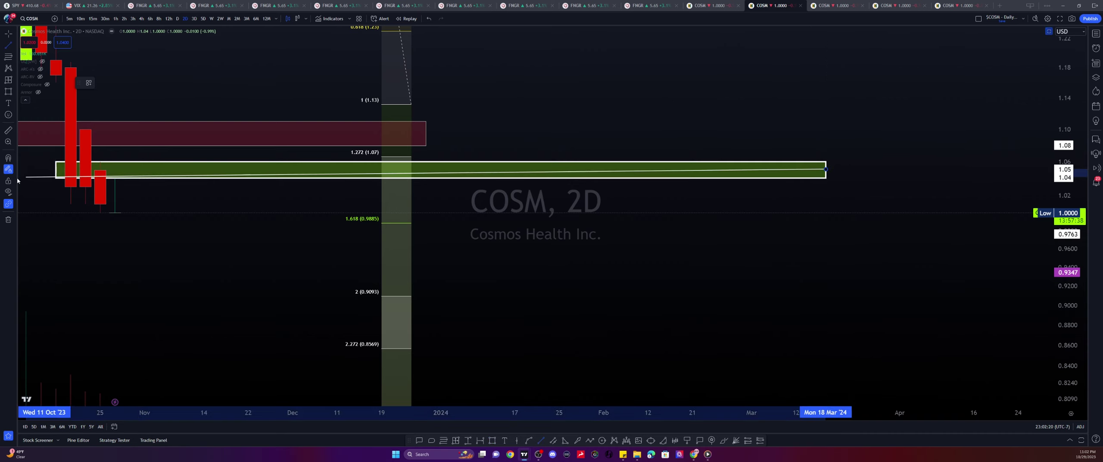
click(54, 169)
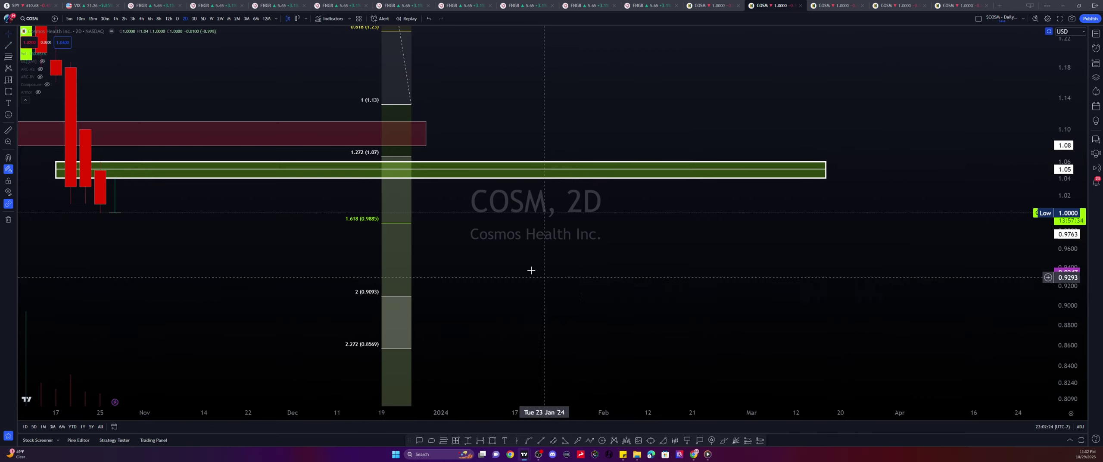
Review the green zone against the 2-day candles and inspect the mean level on the 8-hour chart
drag(189, 264, 500, 293)
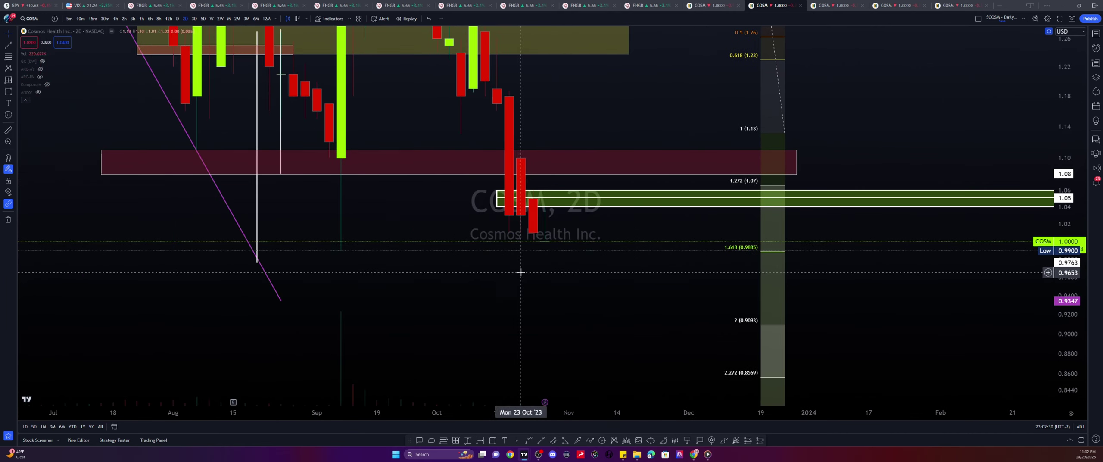
key(ctrl+Tab)
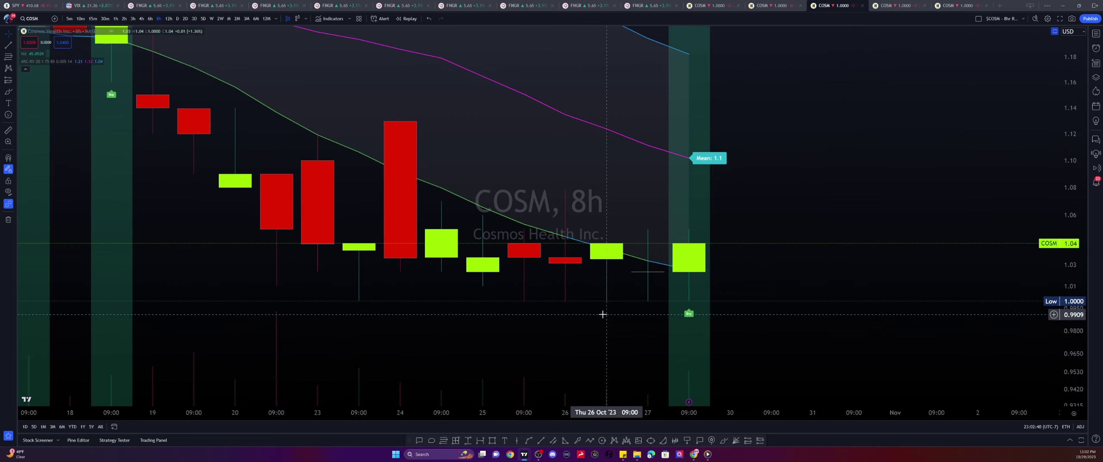
drag(807, 214, 665, 264)
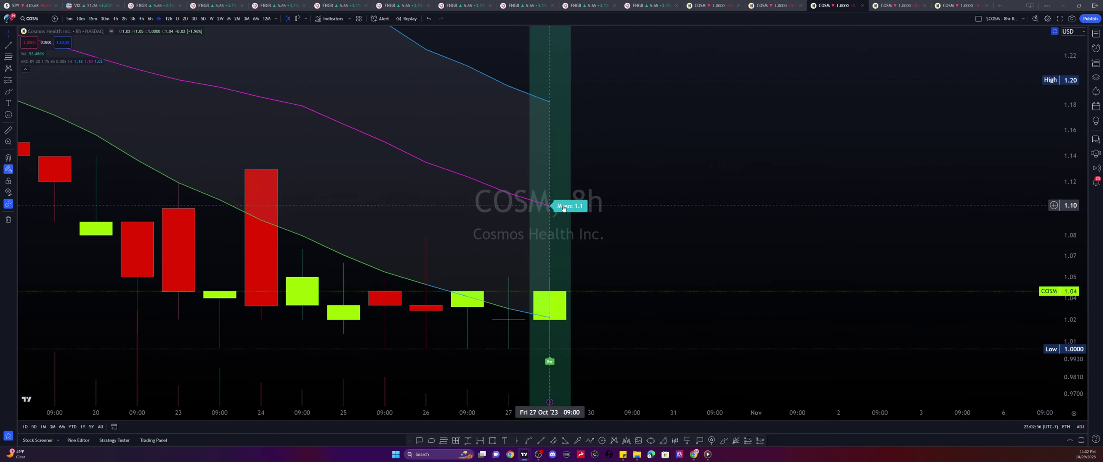
Check the ARC-RV indicator's inputs on the 8-hour chart and compare its mean level with the zones on the 2-day chart
double_click(514, 89)
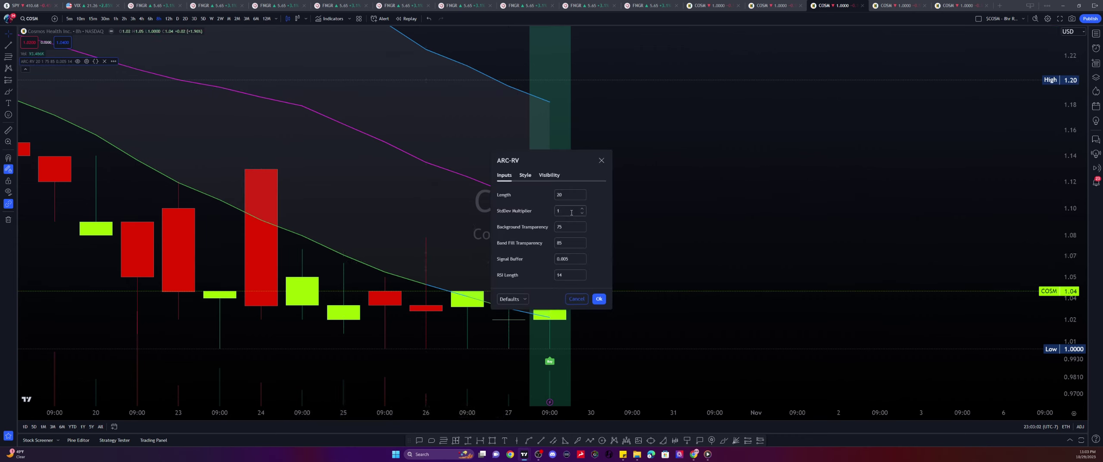
click(577, 299)
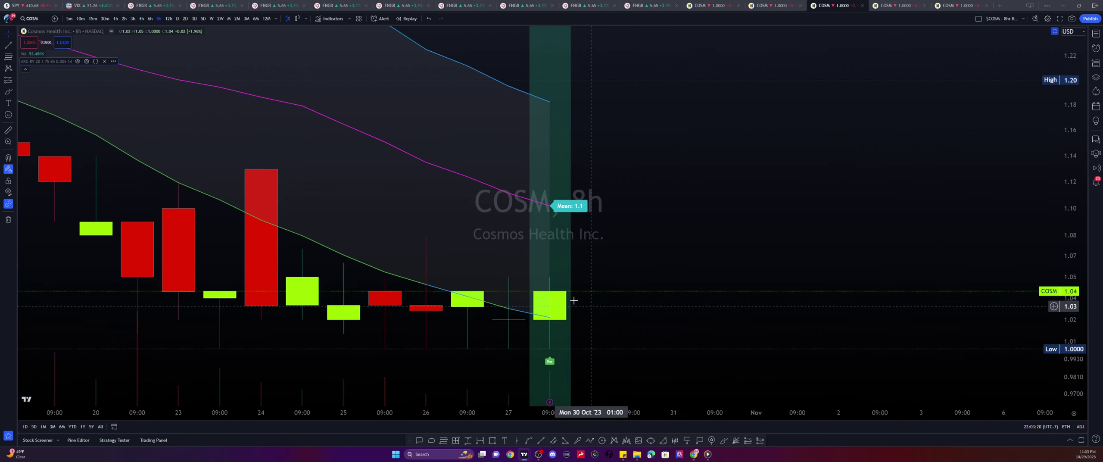
drag(627, 241, 598, 240)
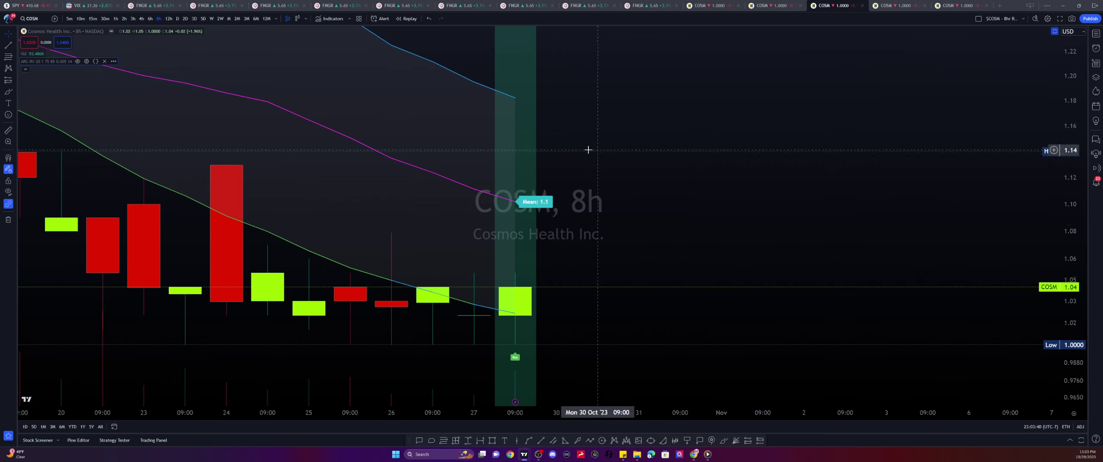
click(772, 6)
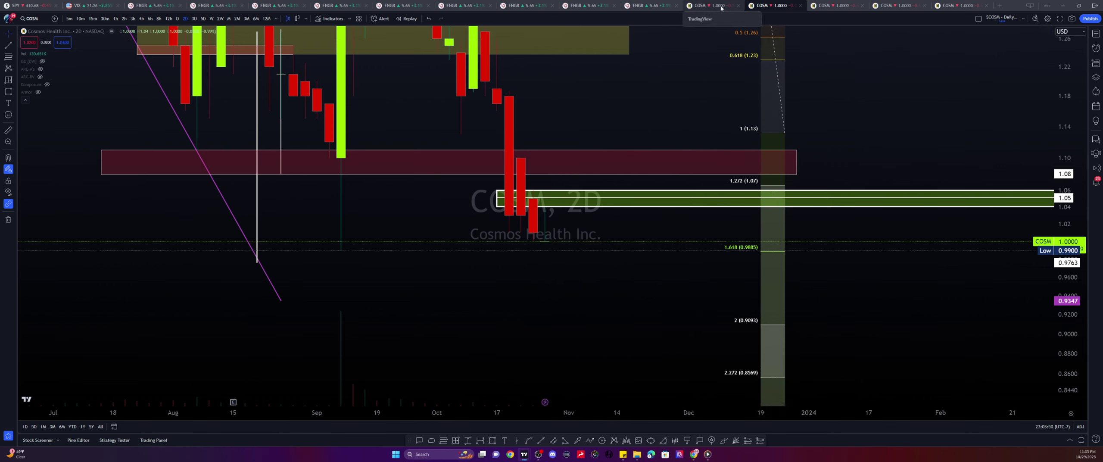
click(841, 5)
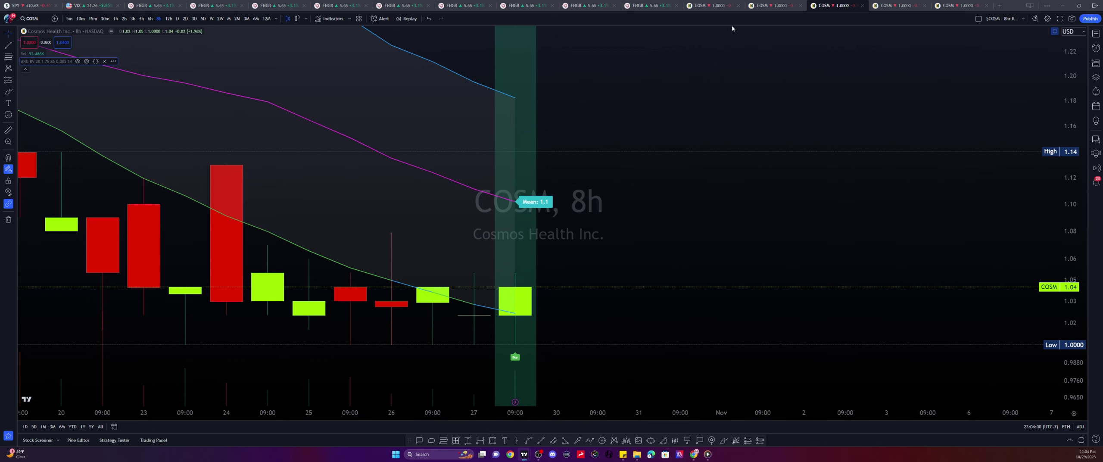
click(772, 8)
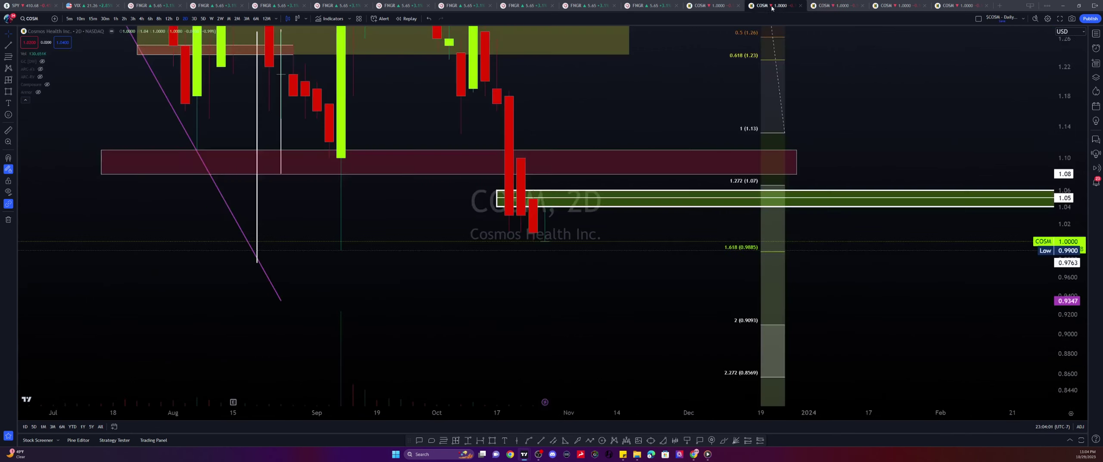
Draw a horizontal trend line at about 1.10 through the middle of the red zone, from 28 Dec 2023 back to 14 Jul 2023
click(620, 176)
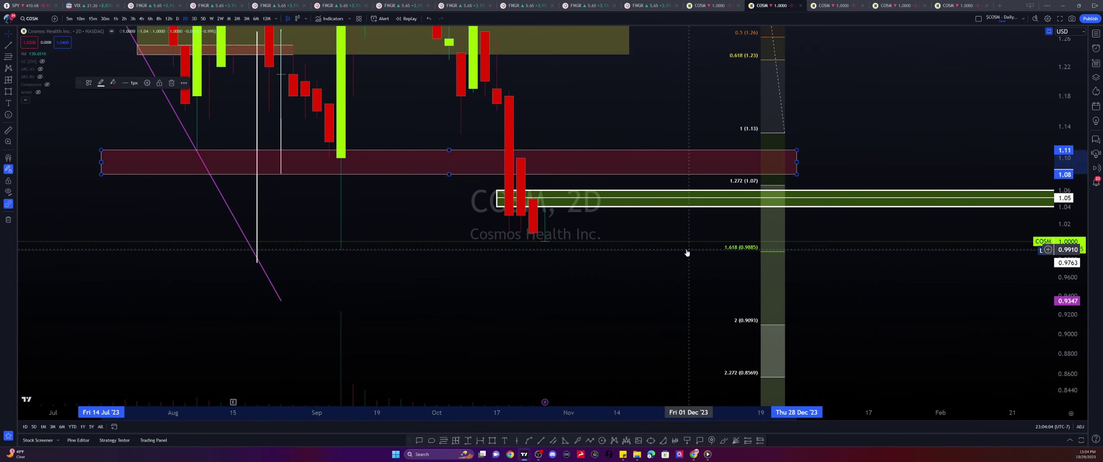
click(623, 148)
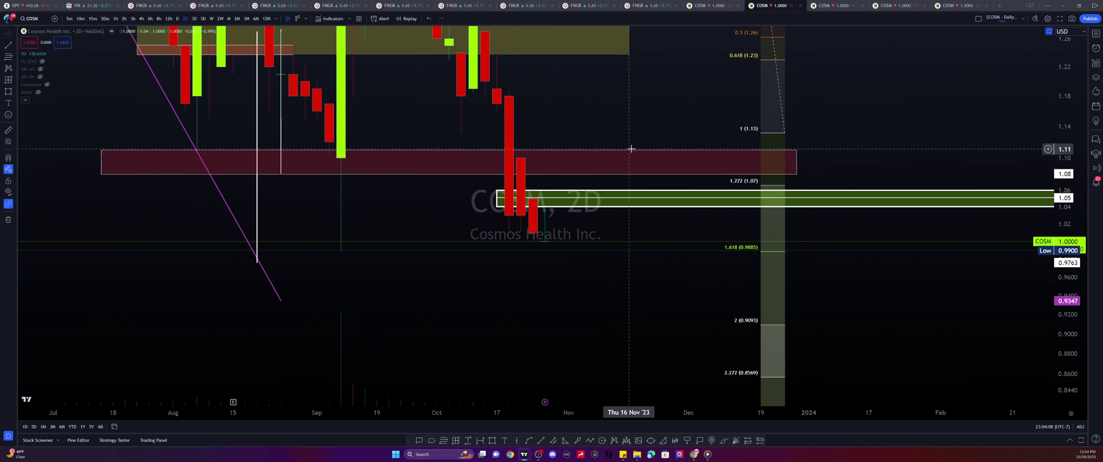
click(662, 171)
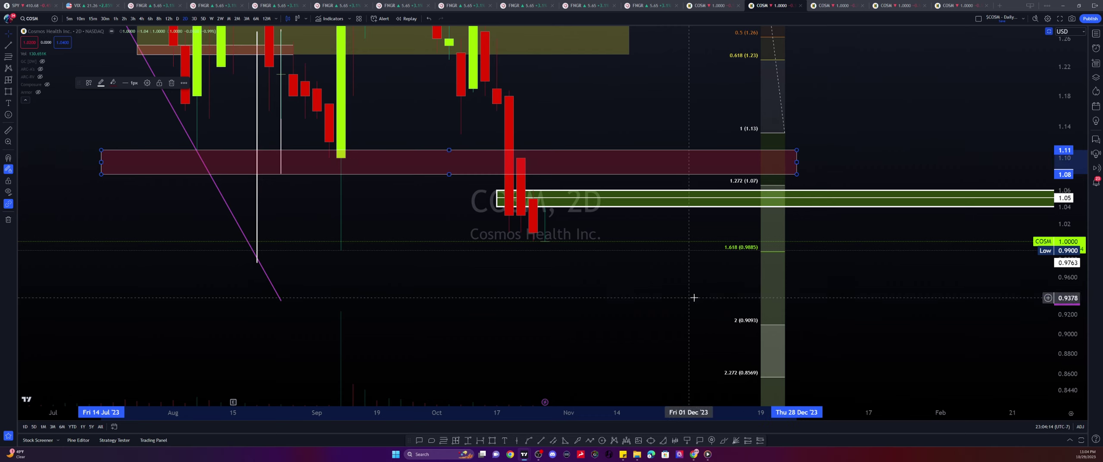
click(539, 443)
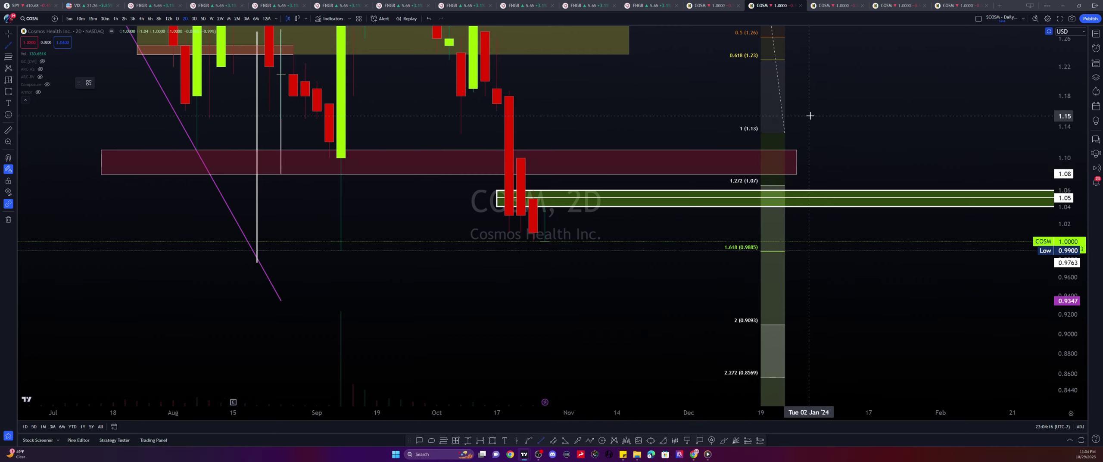
click(795, 162)
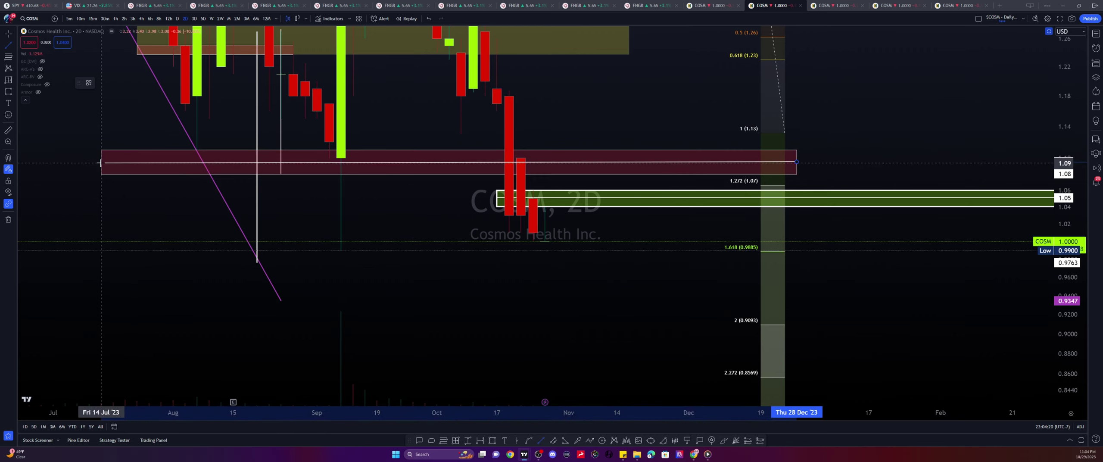
click(101, 162)
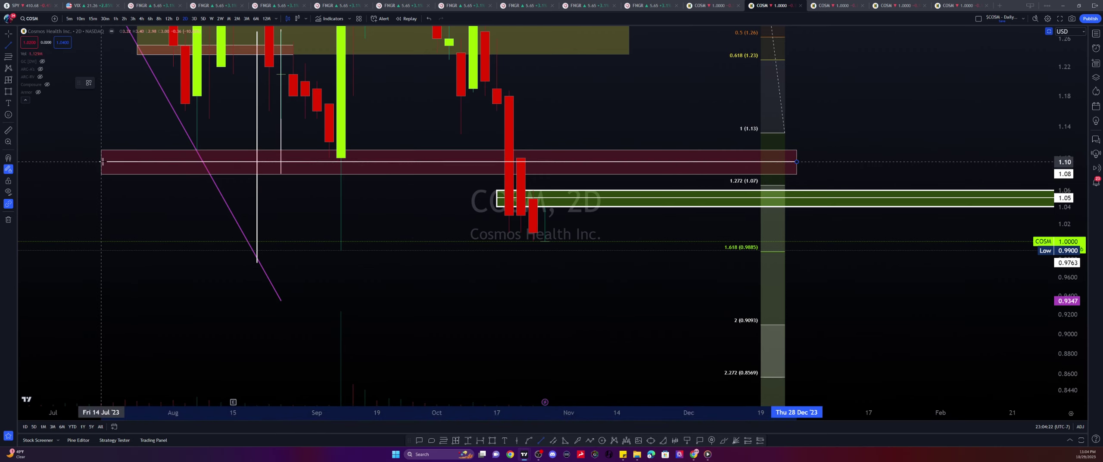
click(871, 122)
Draw a full-width horizontal line at 1.08 on the daily chart, level with the current end of the green moving average
click(845, 6)
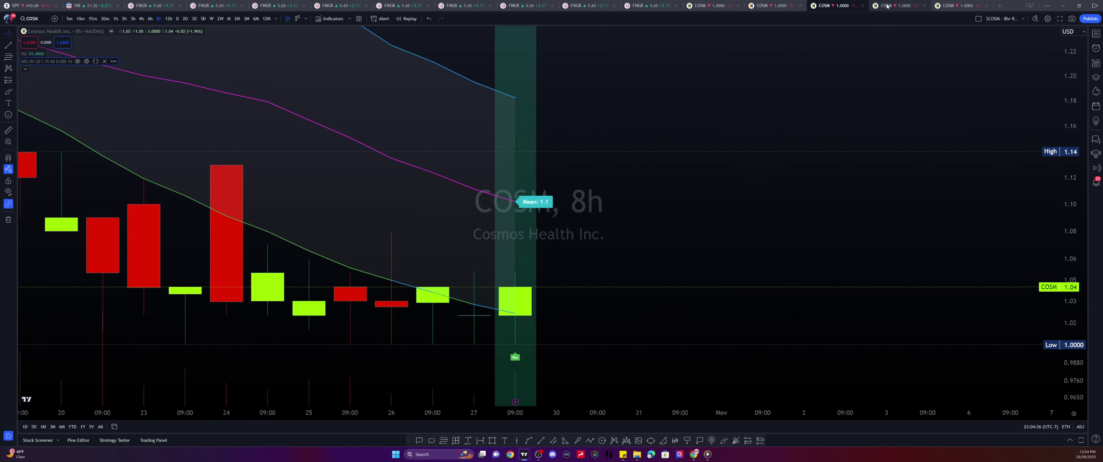
click(899, 6)
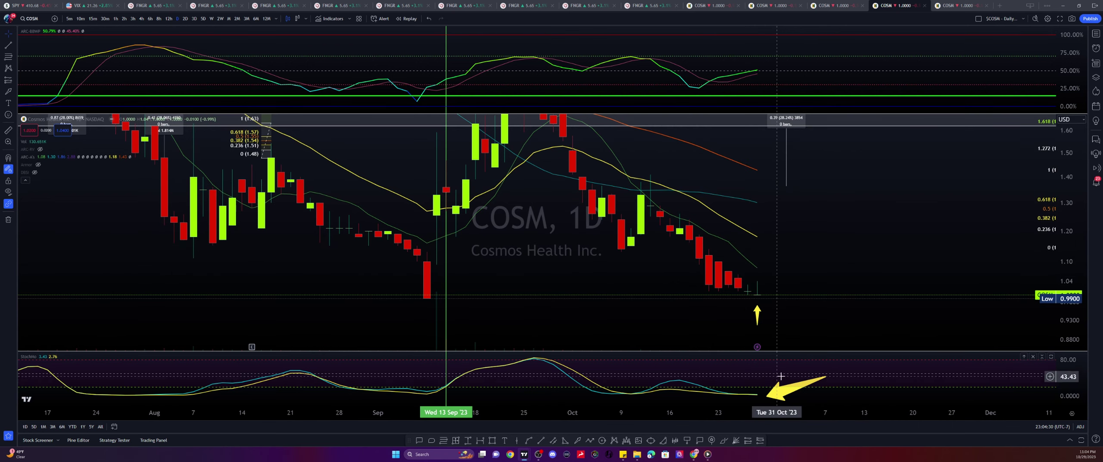
scroll(762, 389, down, 3)
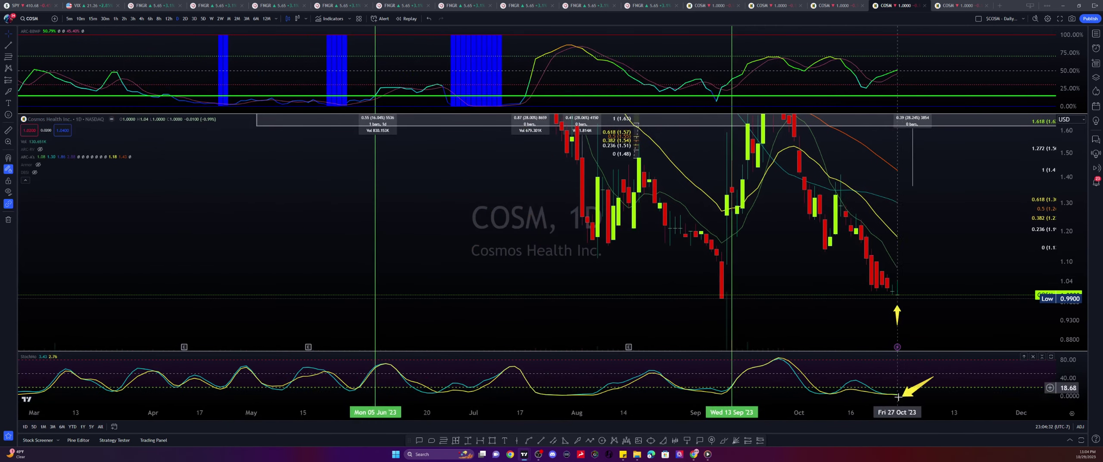
mouse_move(922, 295)
mouse_down()
mouse_move(901, 246)
mouse_move(723, 76)
mouse_up()
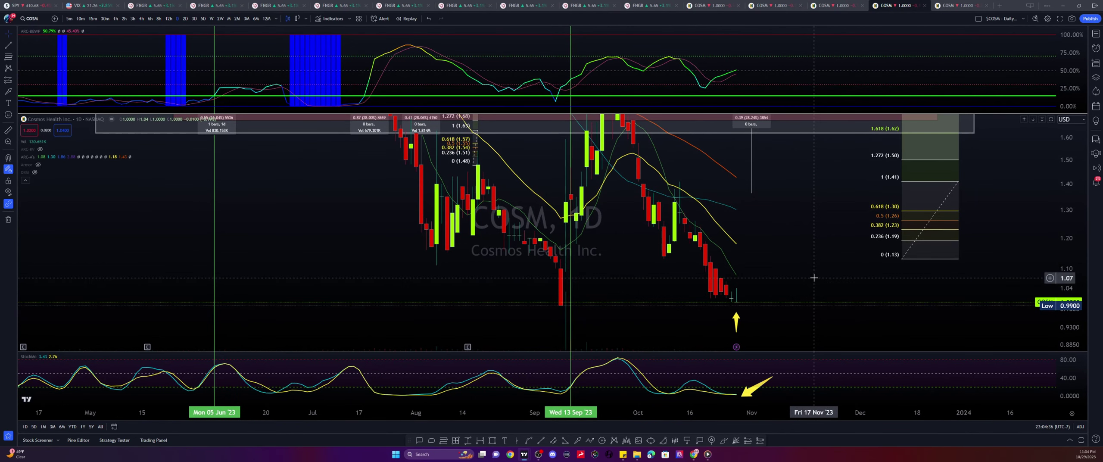
scroll(616, 277, up, 2)
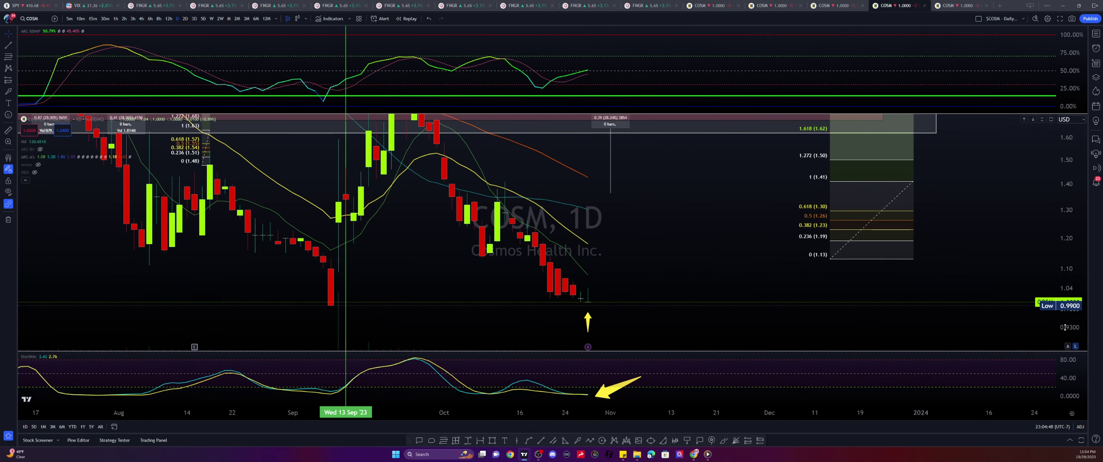
drag(936, 320, 934, 291)
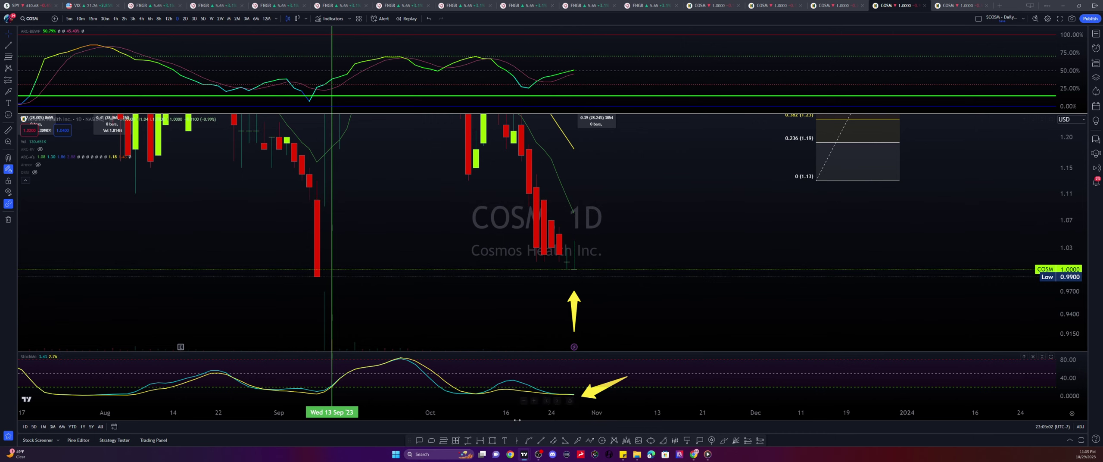
click(541, 441)
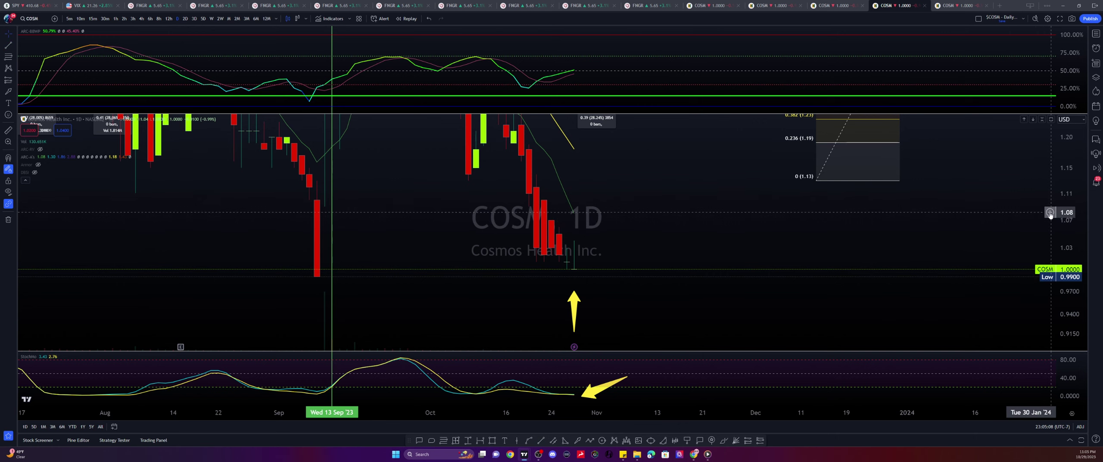
click(1051, 213)
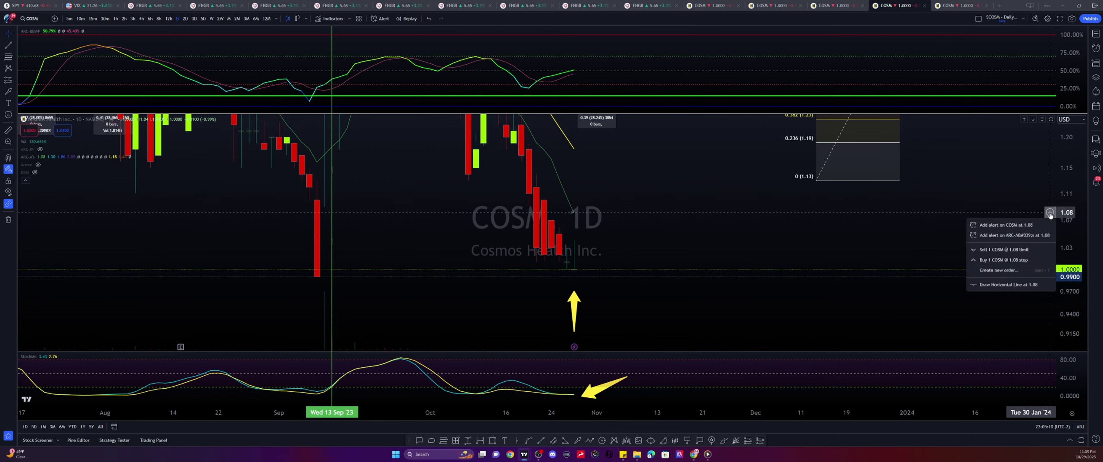
click(1004, 285)
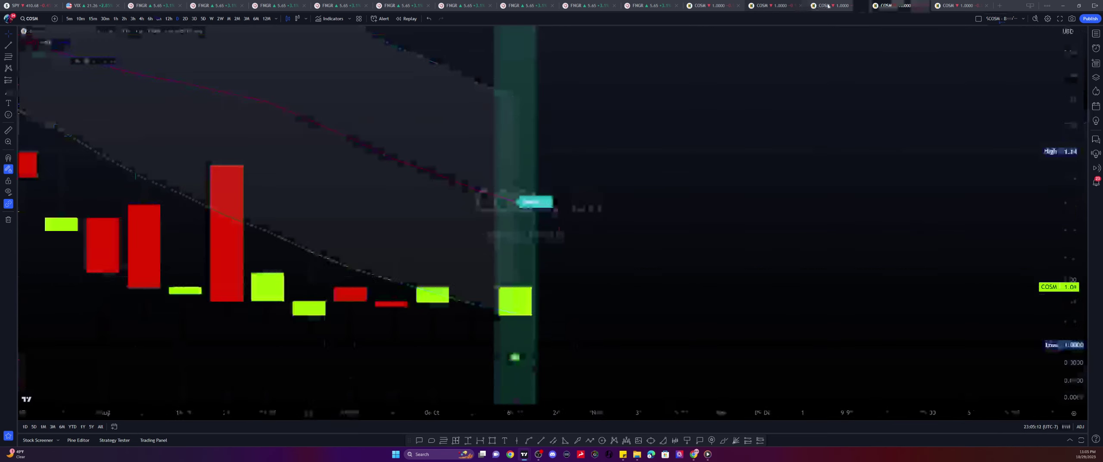
Compare the 1.08 line on the daily chart with the red zone's lower edge on the 2-day chart
click(828, 6)
click(770, 5)
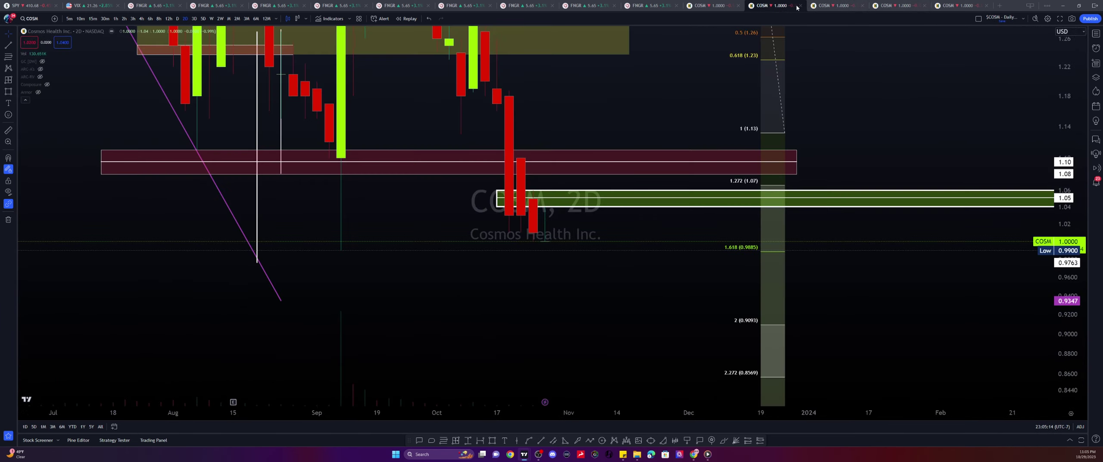
click(621, 174)
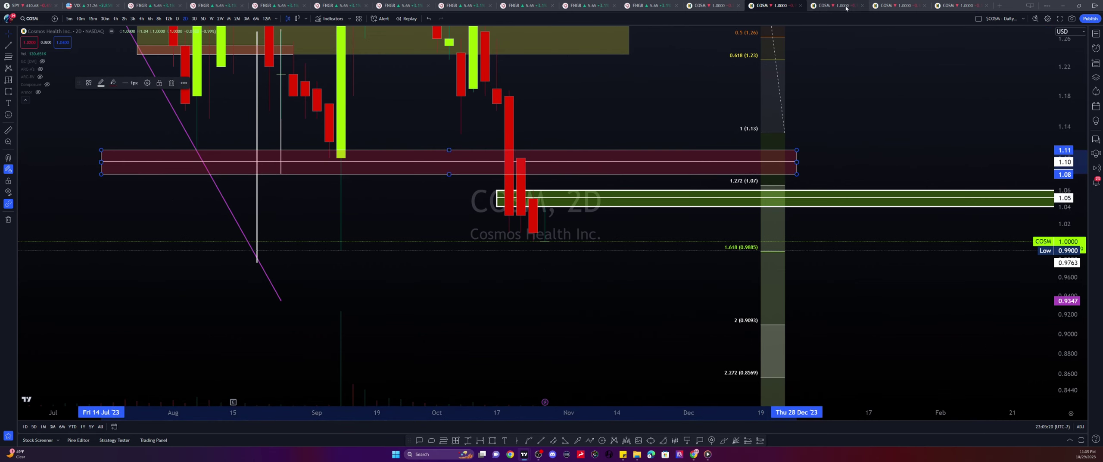
click(894, 6)
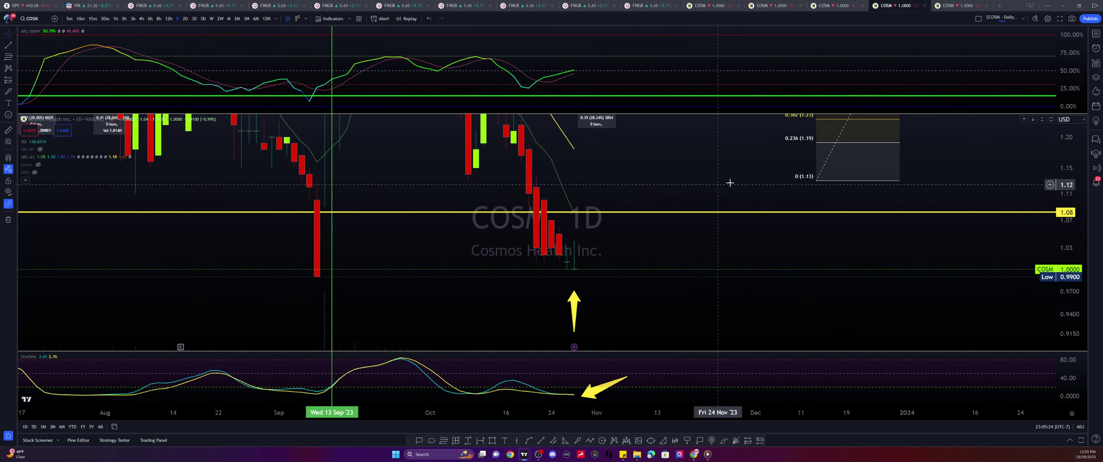
Examine the first pane of the multi-timeframe RSI layout at 15-, 10- and 5-minute intervals, then return it to 30 minutes
click(954, 6)
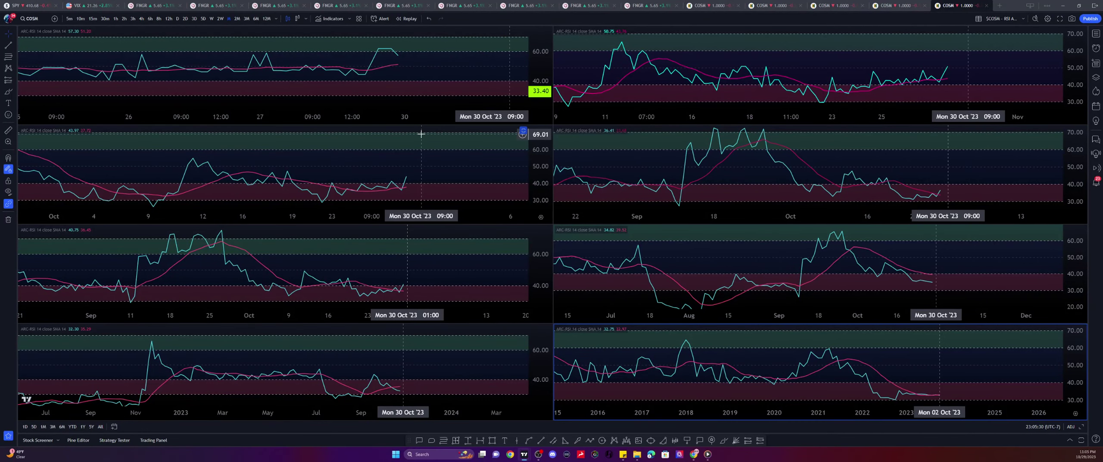
click(401, 66)
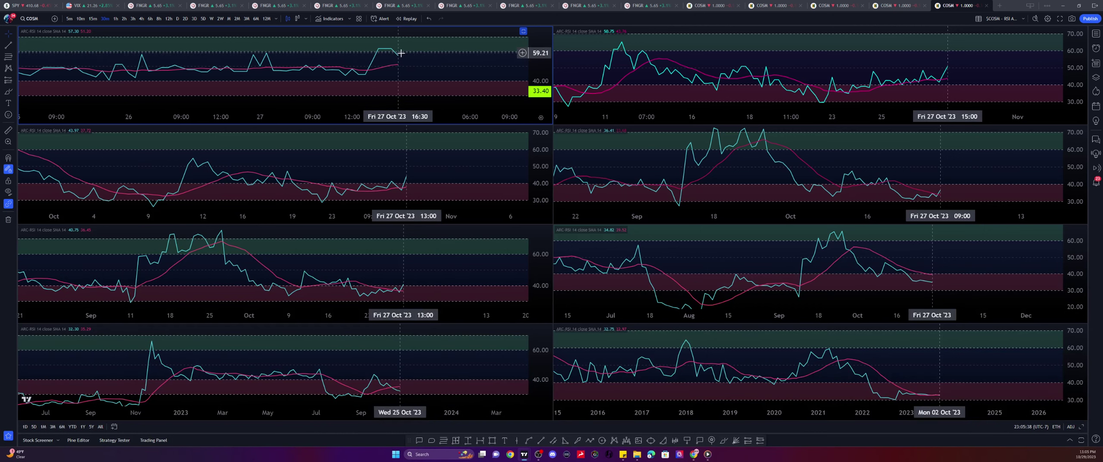
click(92, 18)
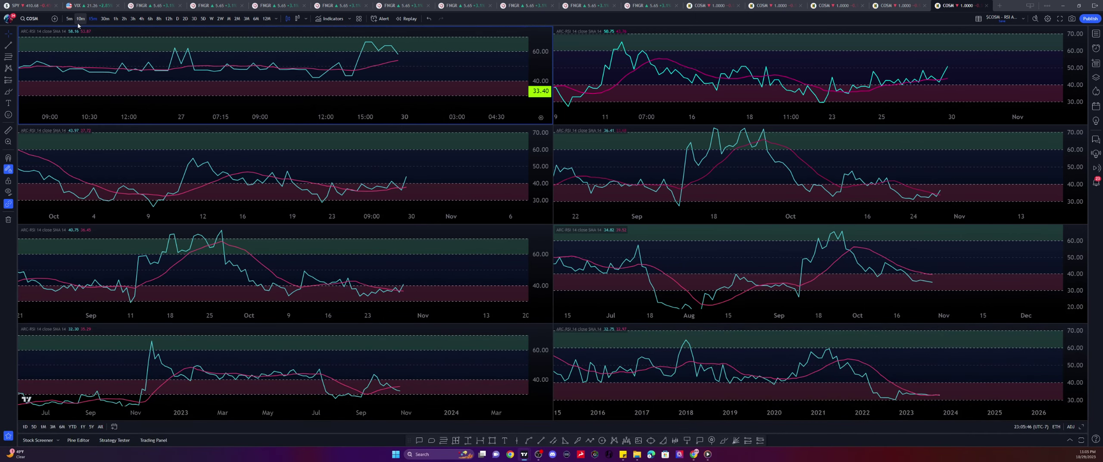
click(80, 19)
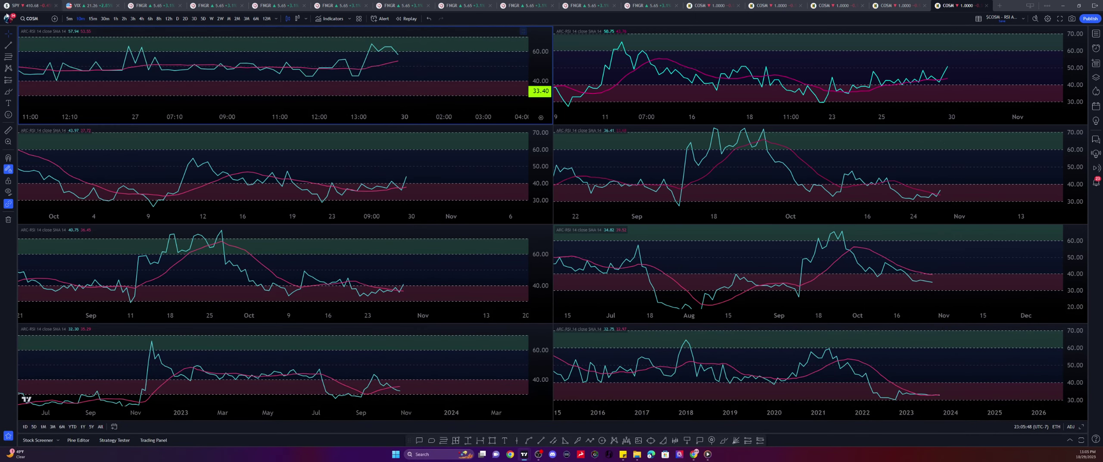
click(69, 19)
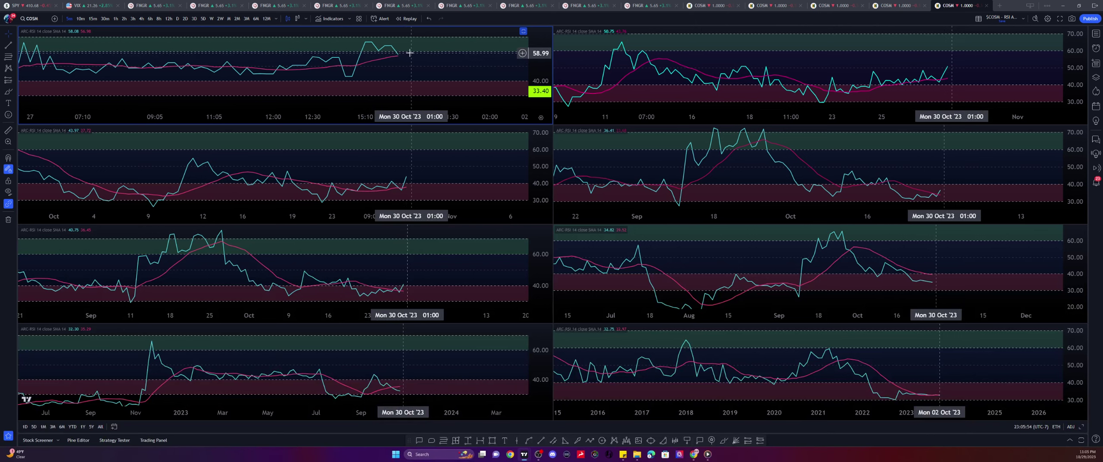
click(104, 19)
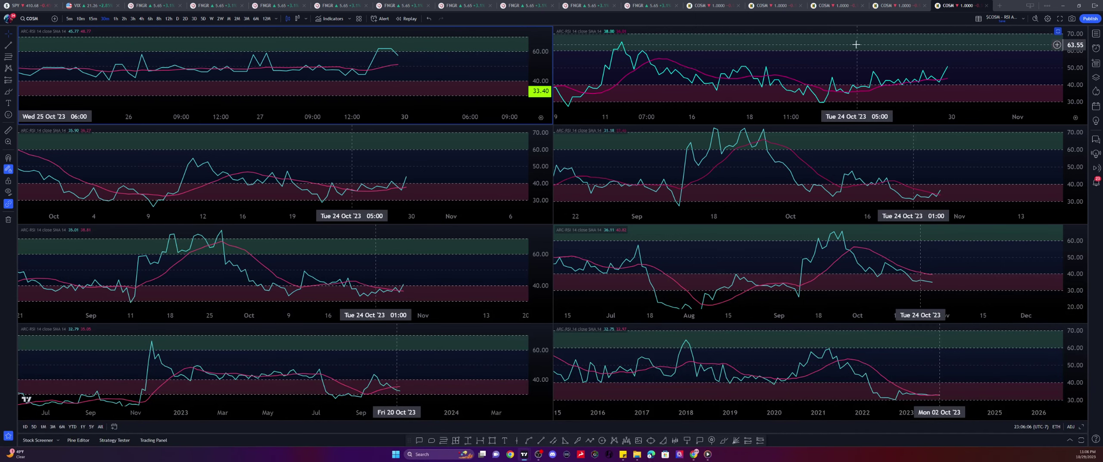
Compare the RSI line with its moving average in the remaining panes, checking the latest crossovers from intraday up to the monthly timeframe
click(967, 69)
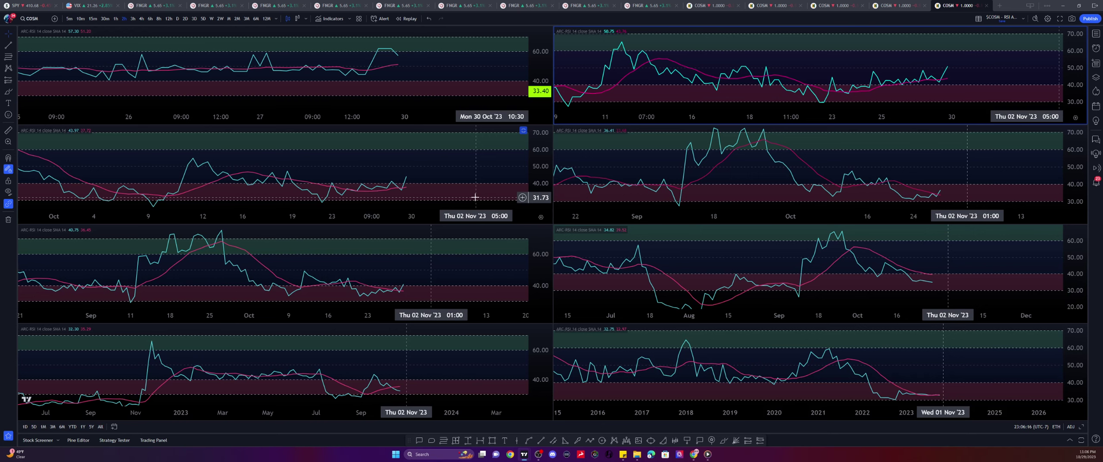
click(399, 190)
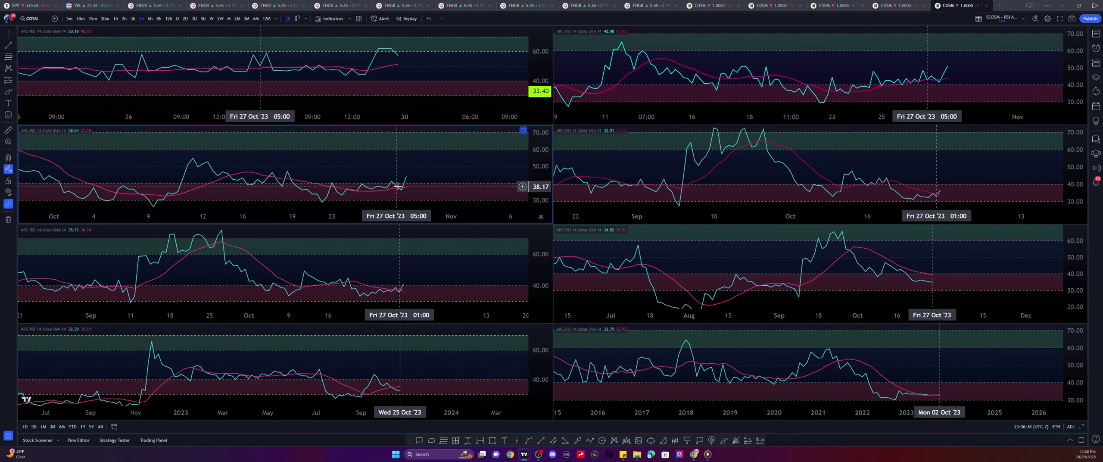
scroll(422, 180, up, 2)
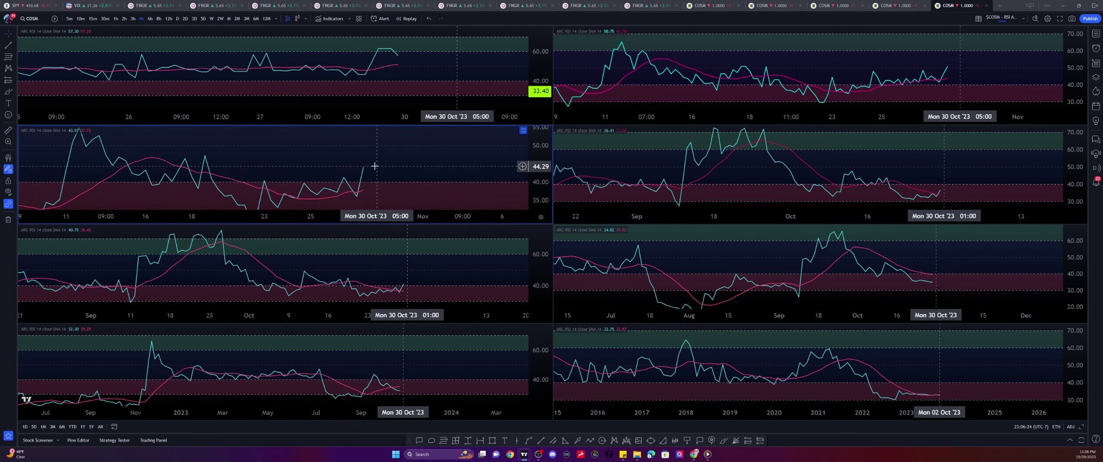
click(612, 185)
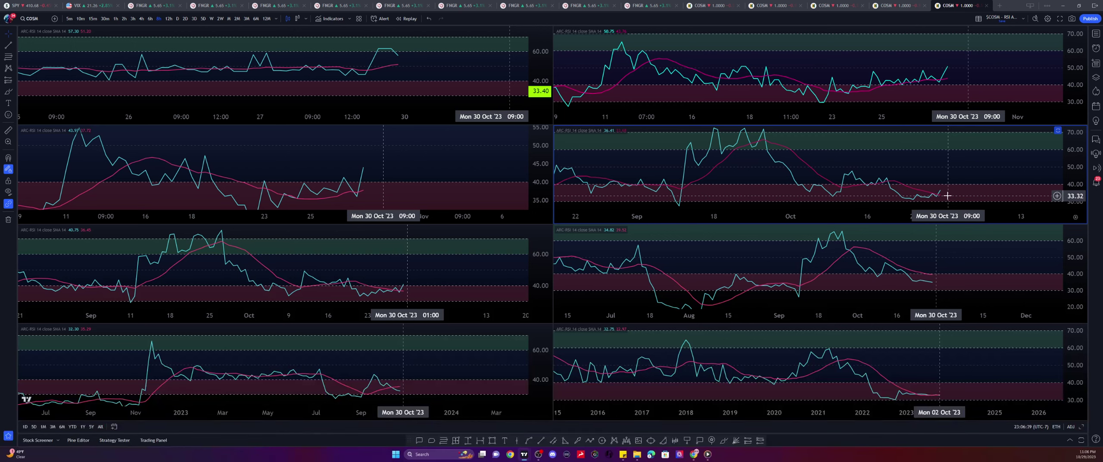
click(480, 275)
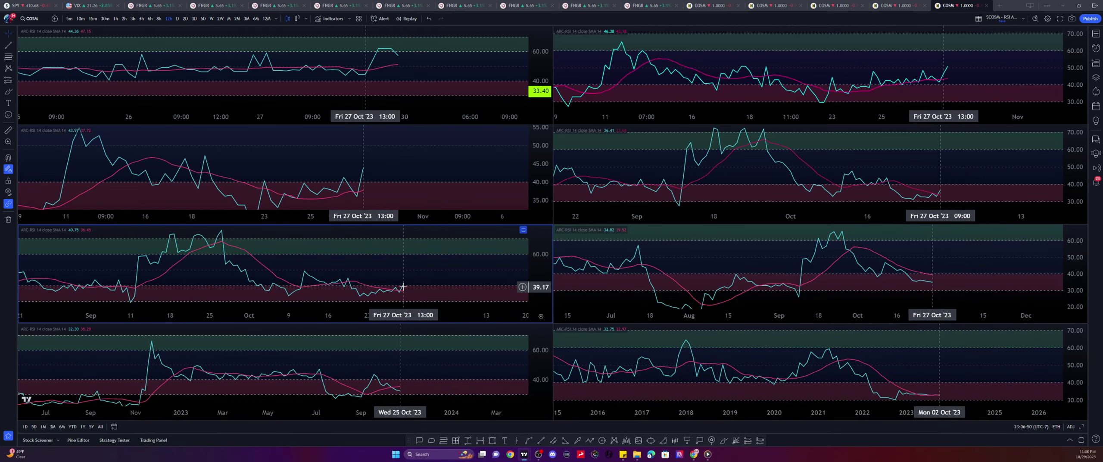
drag(404, 291, 405, 263)
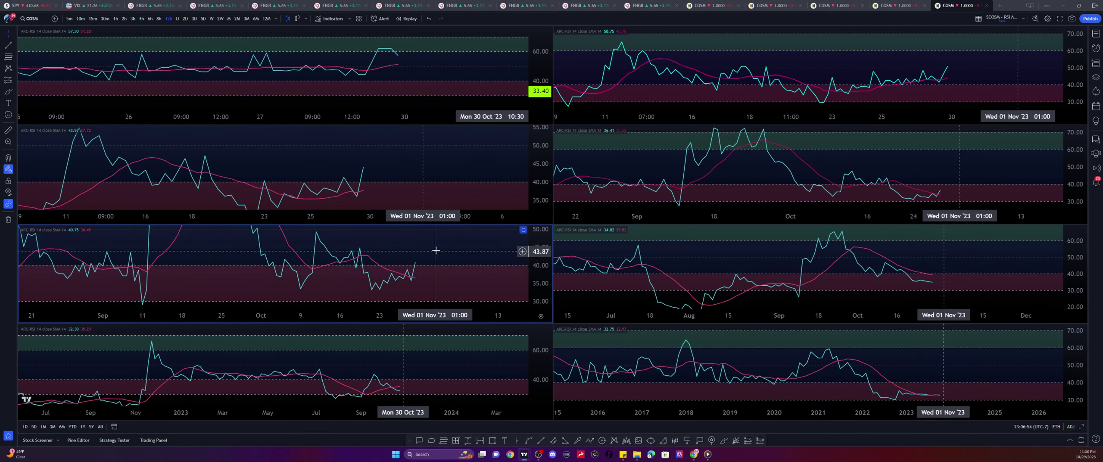
click(810, 271)
click(403, 386)
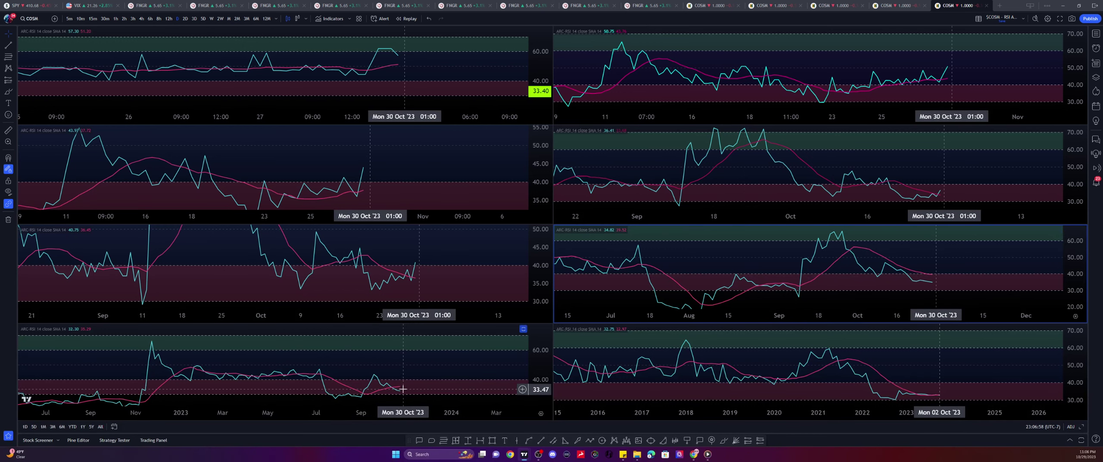
click(984, 363)
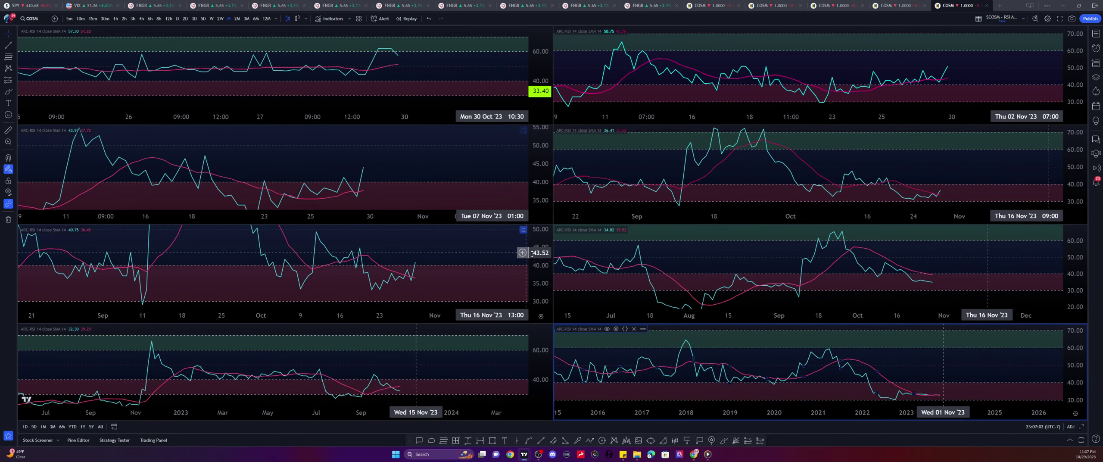
Reset the vertical scales of the zoomed RSI panes in the second and third rows and re-inspect their recent RSI swings
drag(541, 270, 541, 281)
double_click(542, 281)
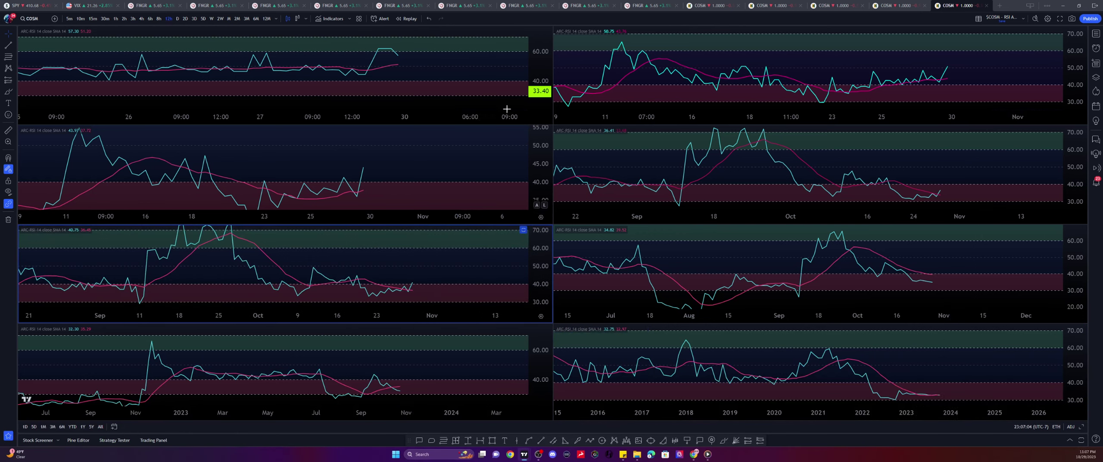
double_click(542, 163)
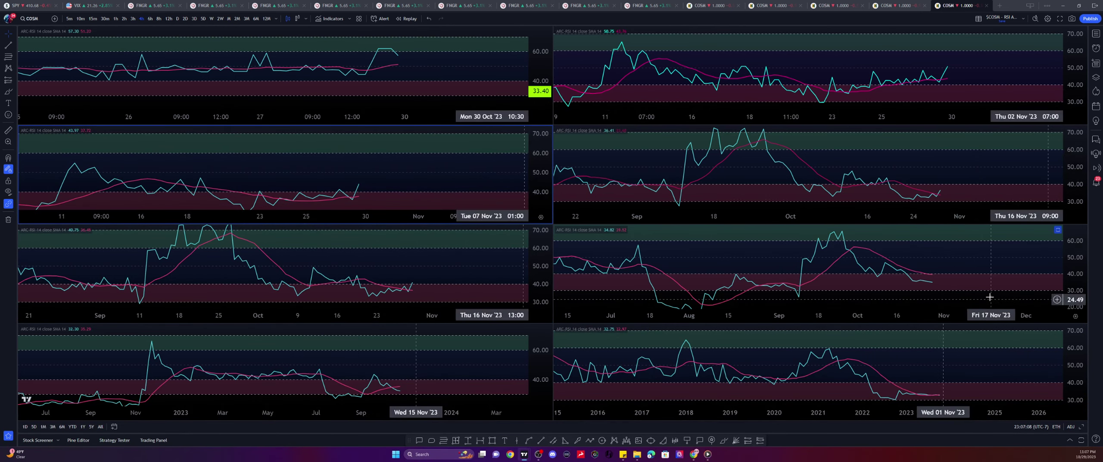
drag(985, 279, 987, 289)
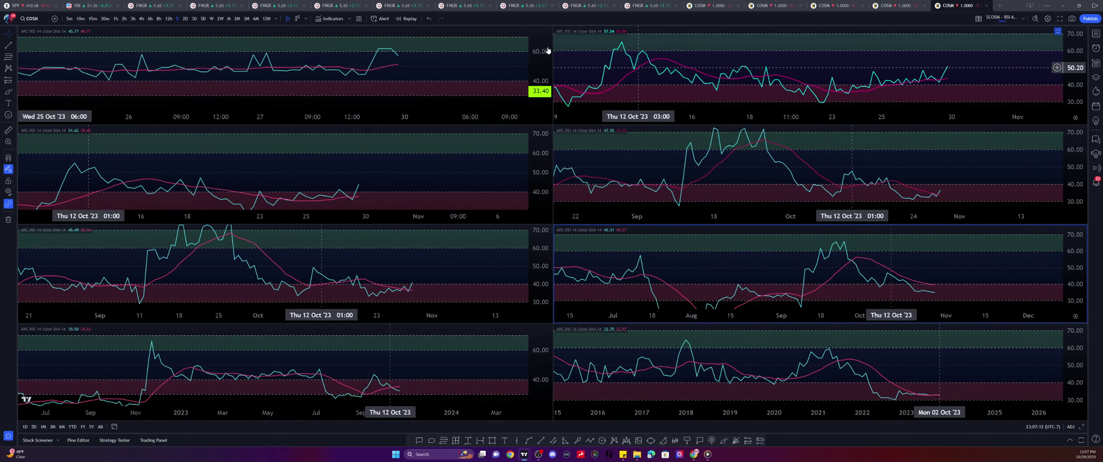
click(474, 142)
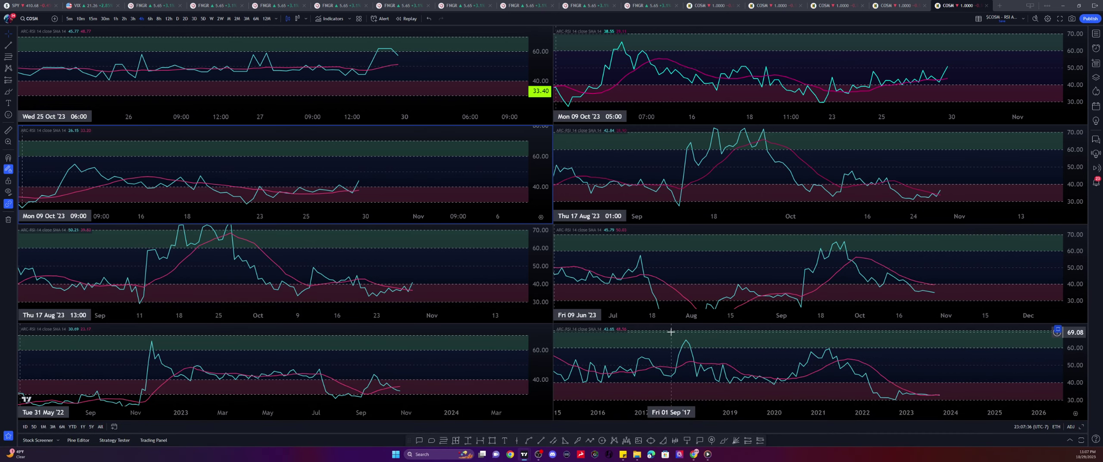
Add a size 40 text label with the course contact e-mail on a teal background to the daily chart, at about 1.12 near 15 Nov 2023
click(894, 5)
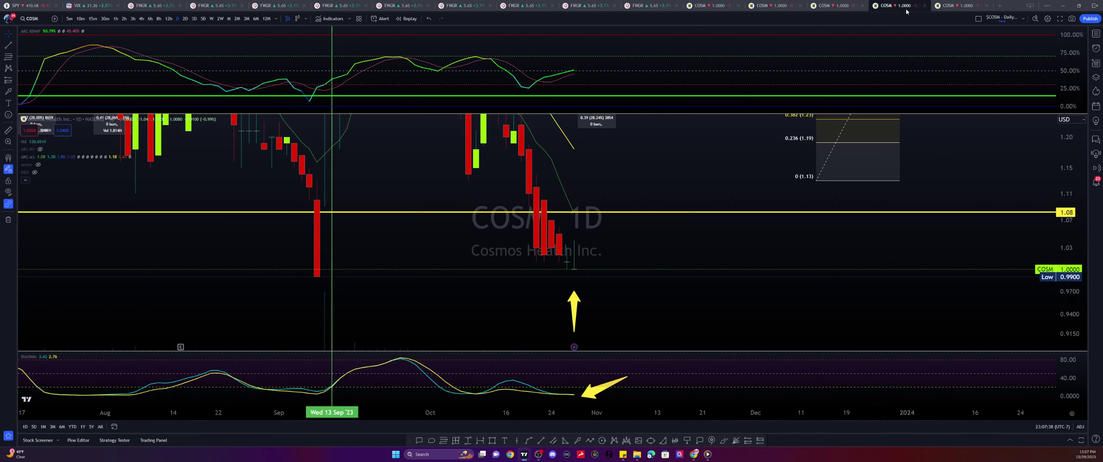
click(505, 440)
click(671, 190)
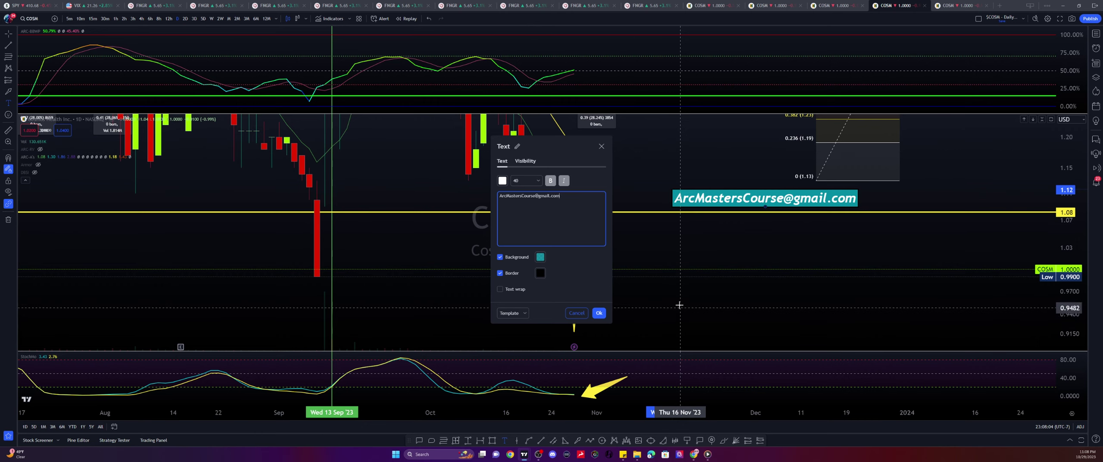
click(599, 315)
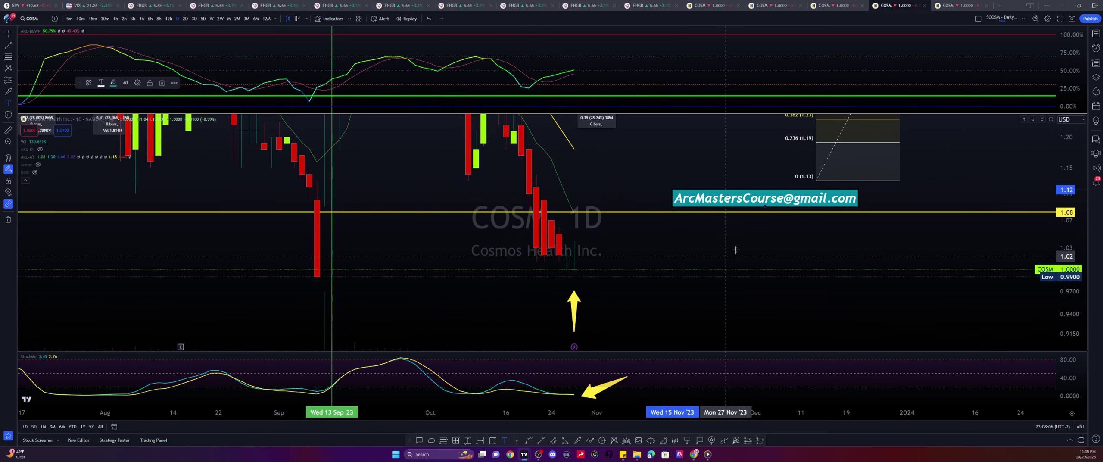
key(Escape)
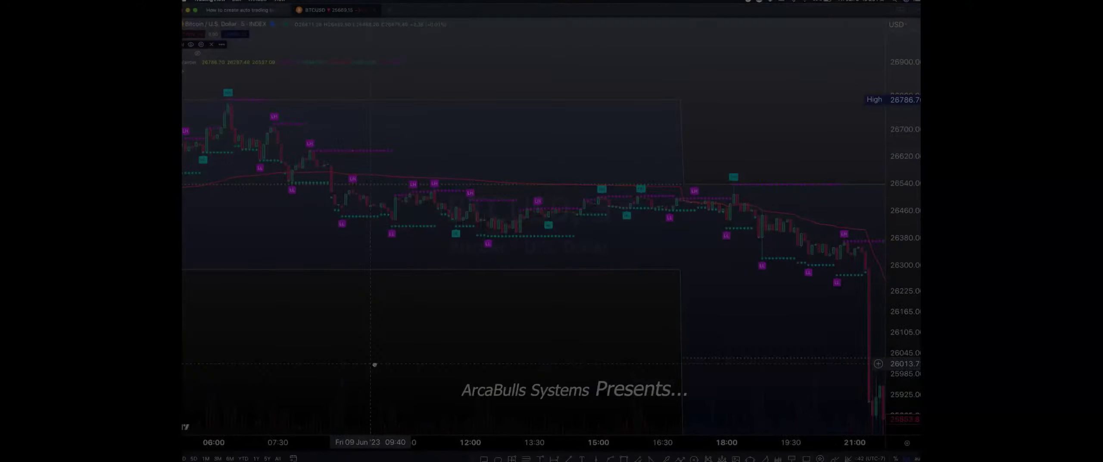
drag(375, 365, 450, 373)
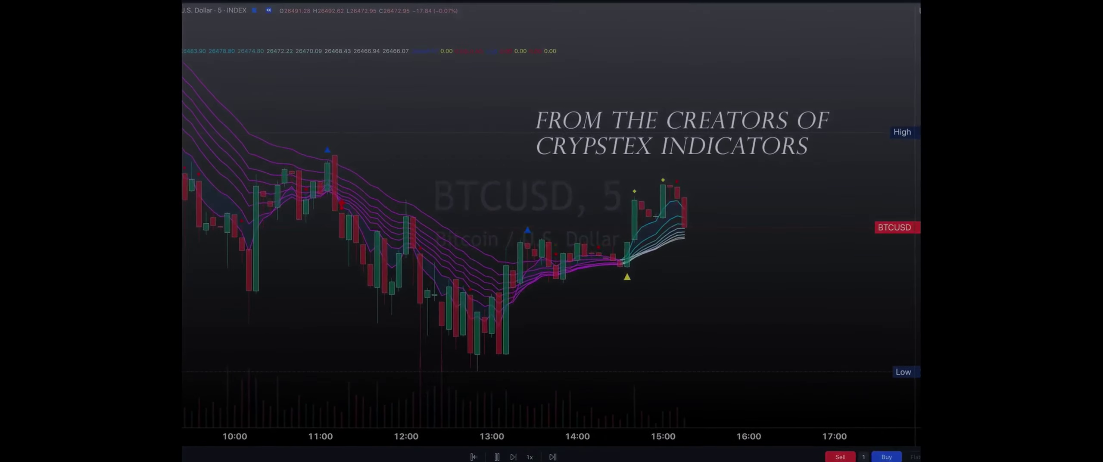
drag(847, 251, 795, 298)
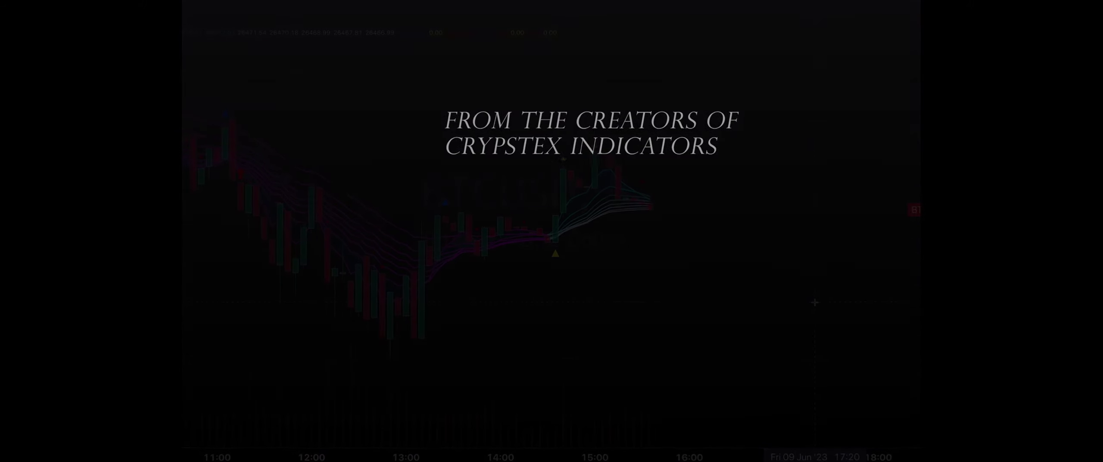